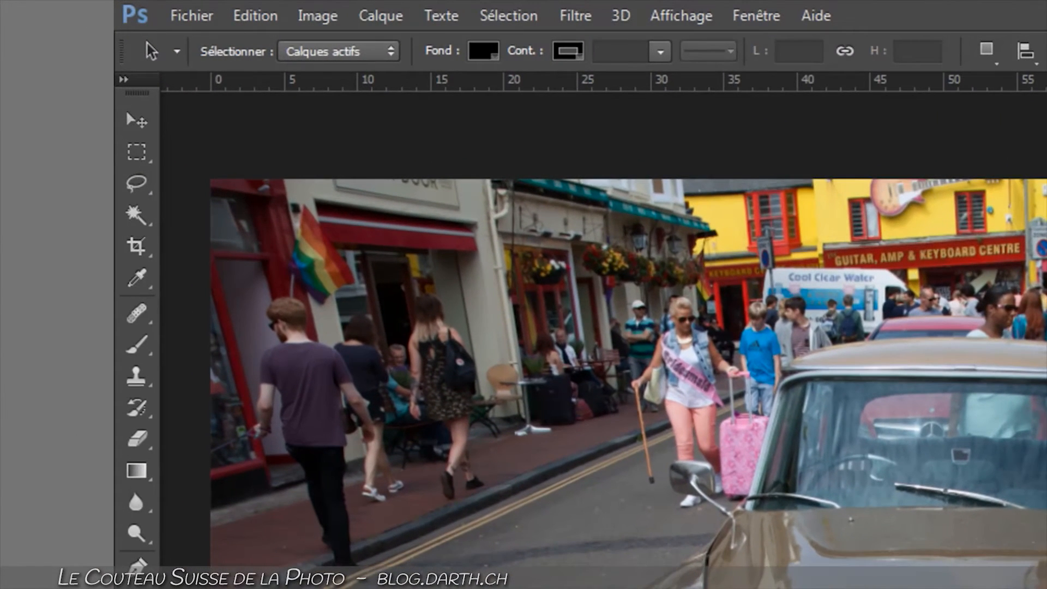
# - Straighten the layer using a Ruler line drawn along the upper edge of the car's windshield
pyautogui.click(137, 278)
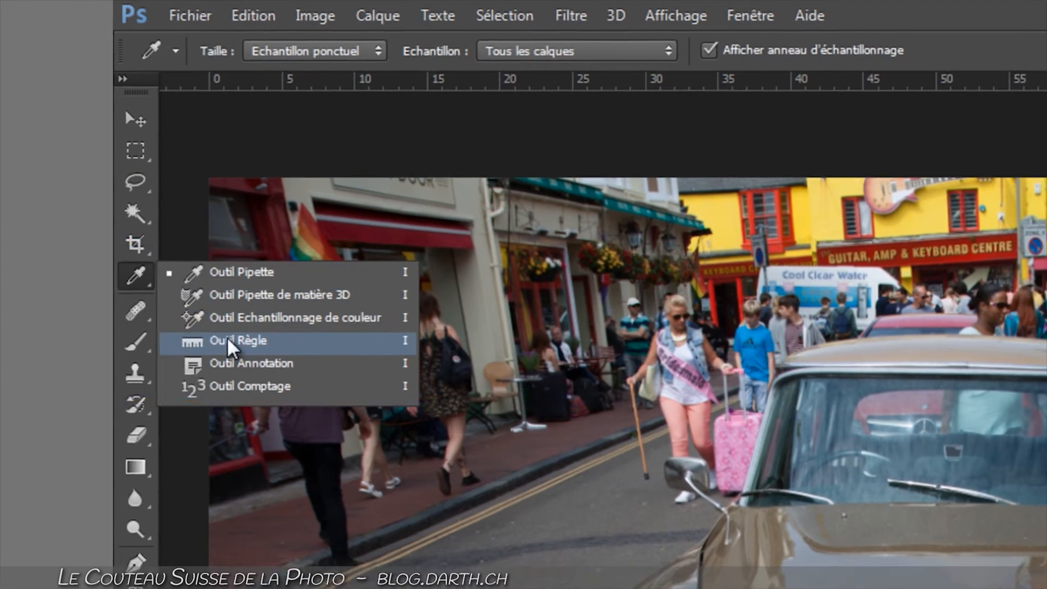
pyautogui.click(234, 343)
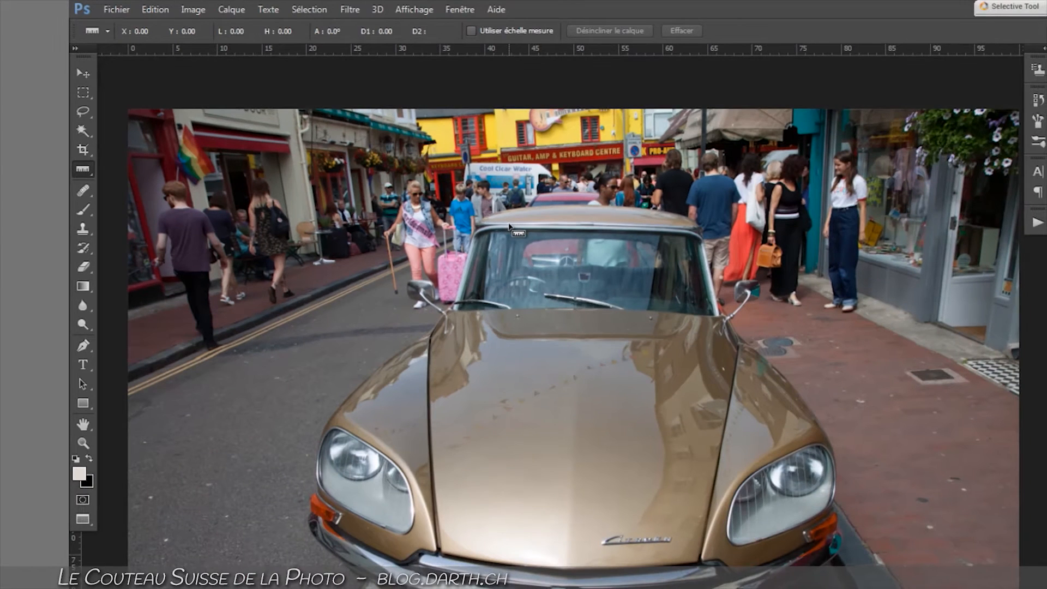
pyautogui.moveTo(503, 224); pyautogui.dragTo(678, 228)
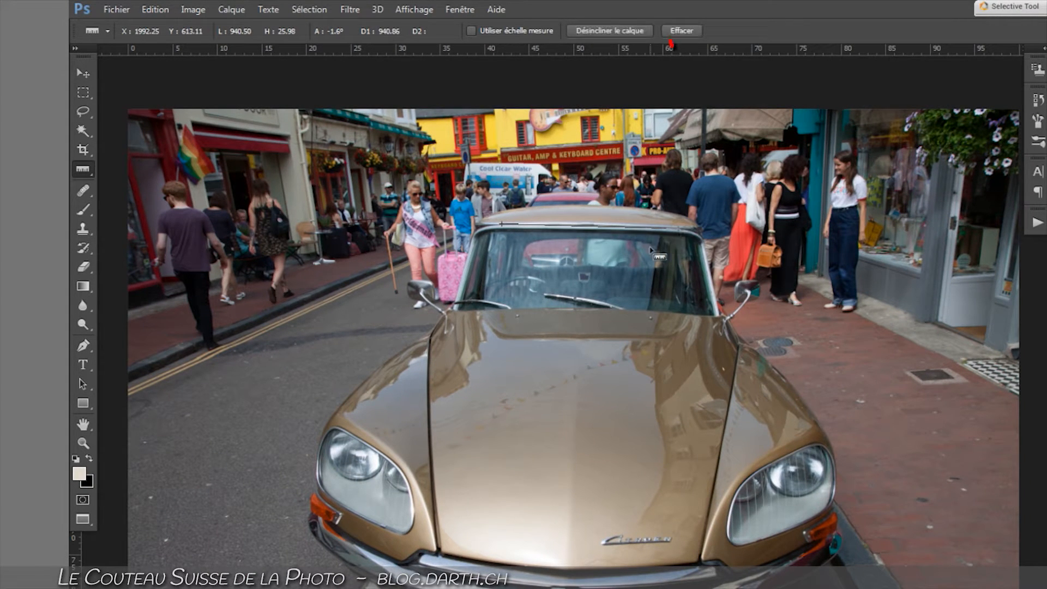
pyautogui.click(617, 33)
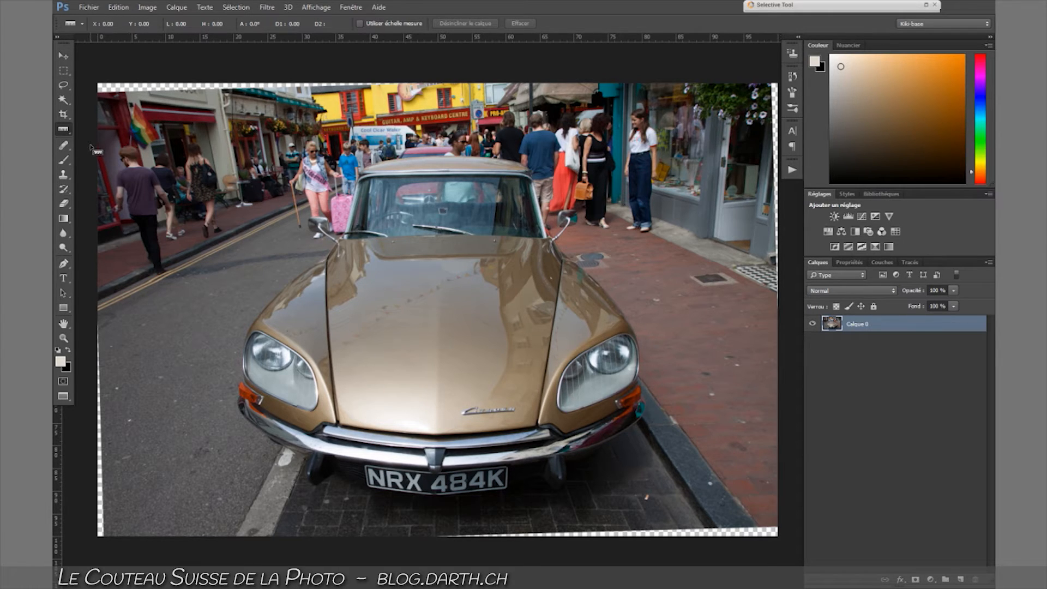
# - Crop the photo slightly inward at the upper and side edges to trim the transparent strips there
pyautogui.click(63, 115)
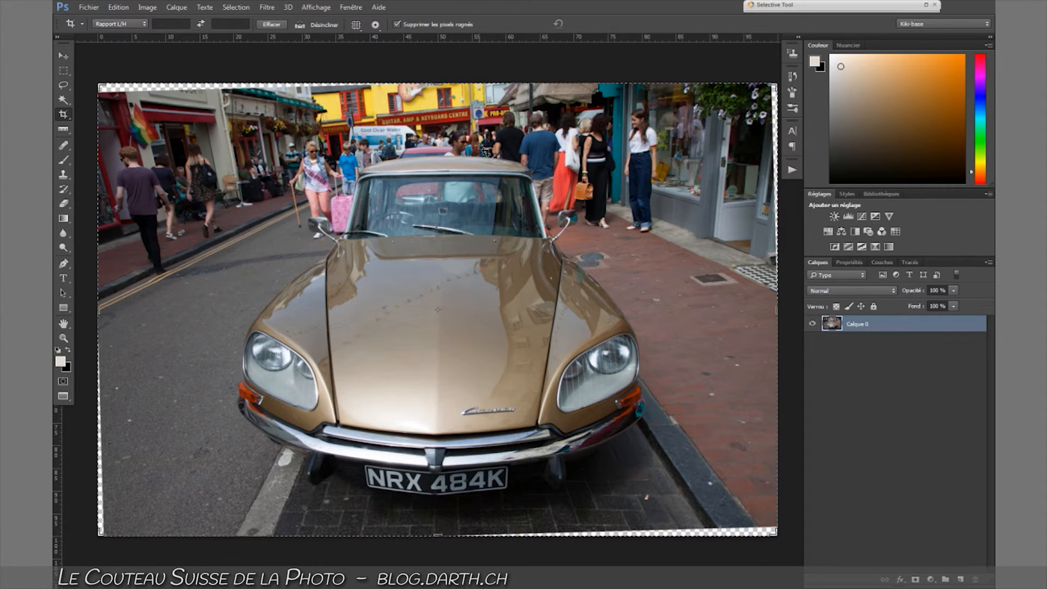
pyautogui.moveTo(437, 84); pyautogui.dragTo(438, 91)
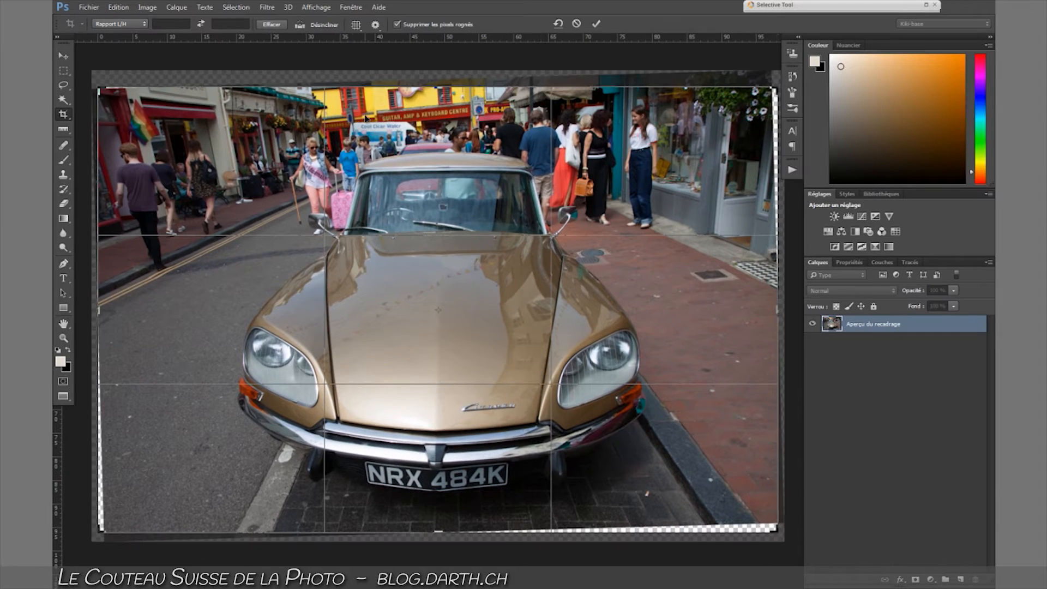
pyautogui.moveTo(113, 372); pyautogui.dragTo(118, 372)
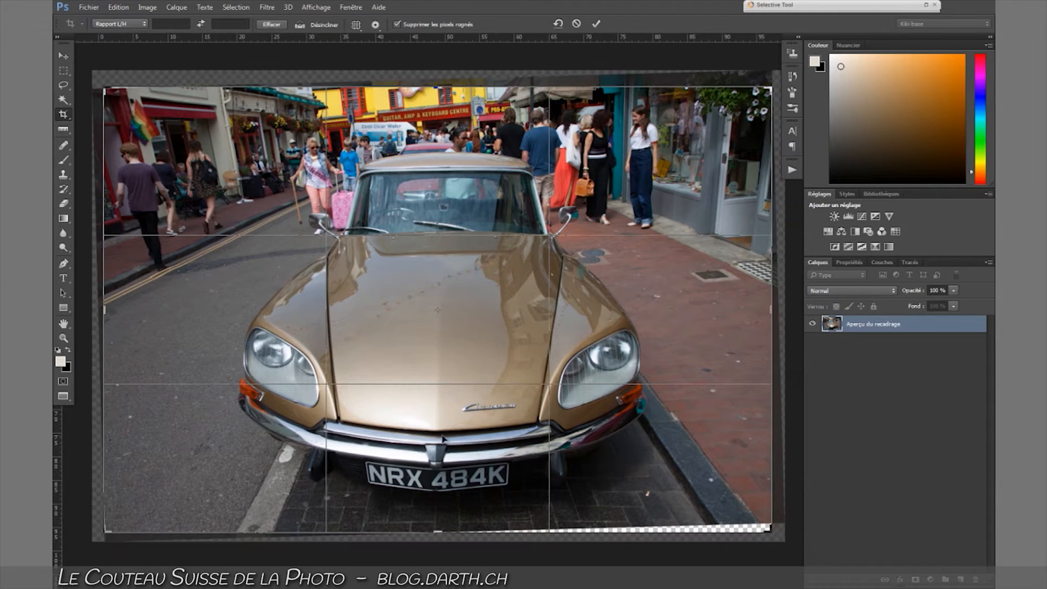
pyautogui.press('Return')
# - Select the remaining transparent strips at the photo's lower-left corner and along its lower edge with the Magic Wand
pyautogui.moveTo(462, 278); pyautogui.dragTo(381, 278)
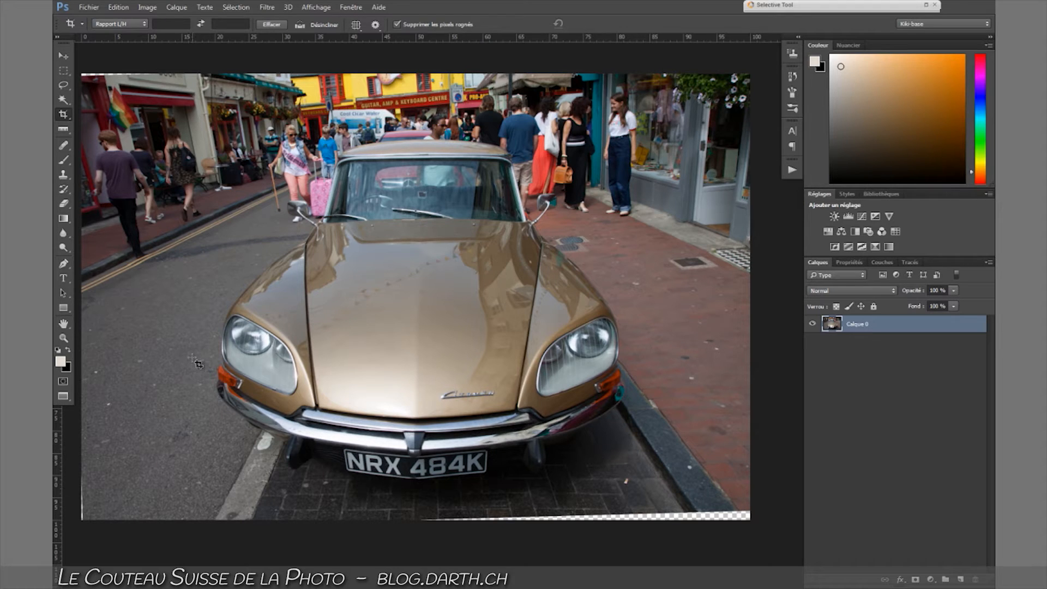
pyautogui.hotkey('ctrl', 'space')
pyautogui.moveTo(170, 401); pyautogui.dragTo(262, 377)
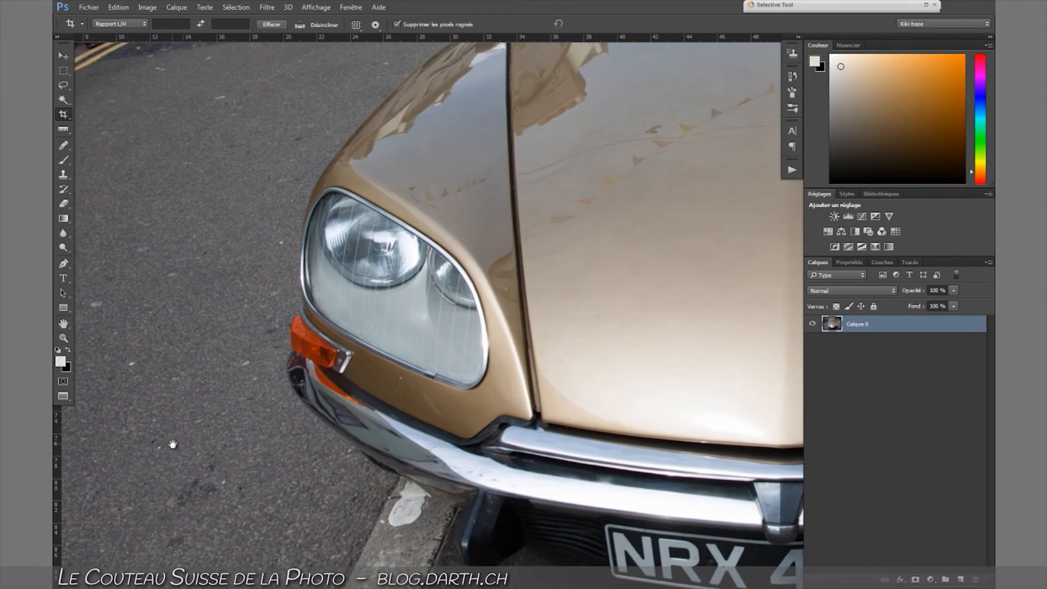
pyautogui.moveTo(173, 445); pyautogui.dragTo(362, 264)
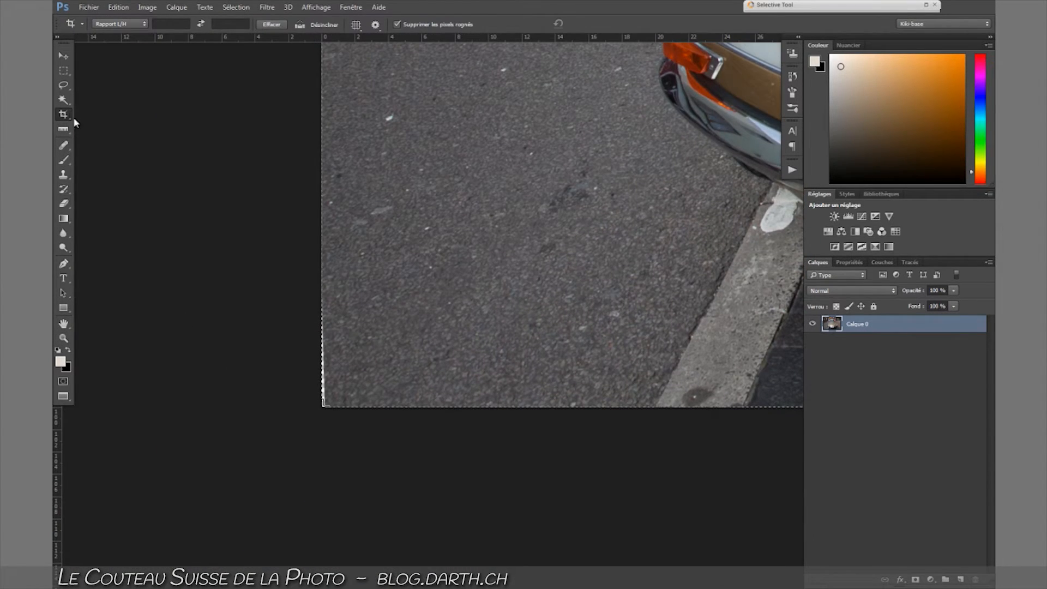
pyautogui.click(63, 101)
pyautogui.click(323, 404)
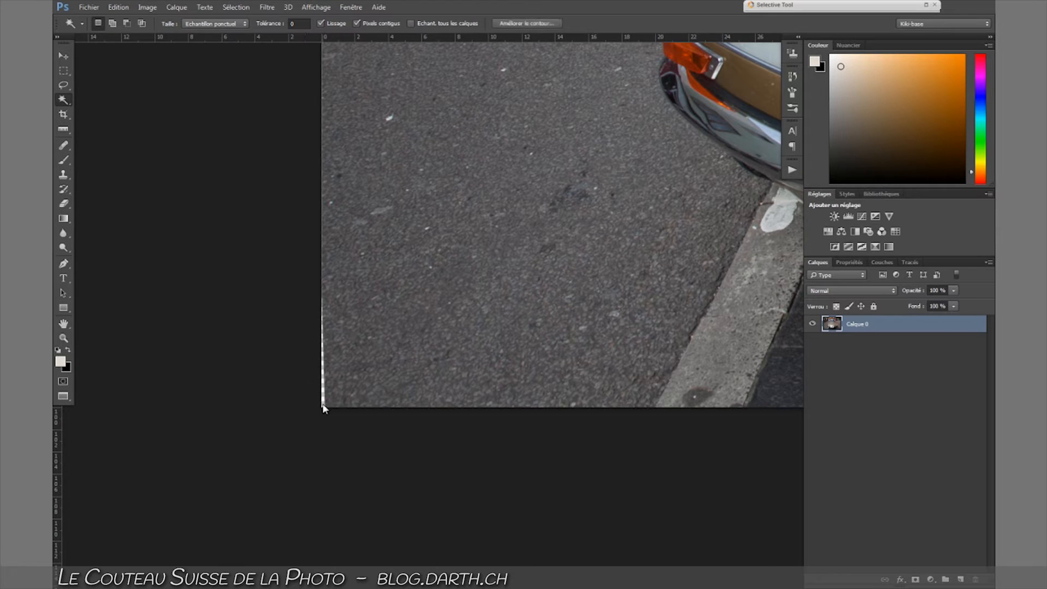
pyautogui.moveTo(589, 336); pyautogui.dragTo(356, 351)
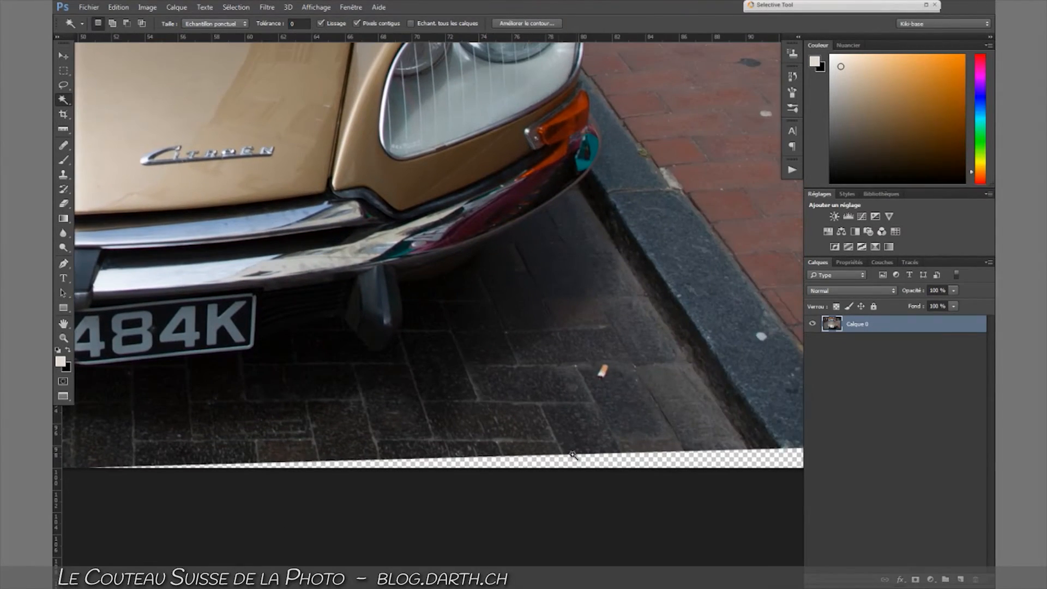
pyautogui.press('shift')
pyautogui.keyDown('shift'); pyautogui.click(630, 464); pyautogui.keyUp('shift')
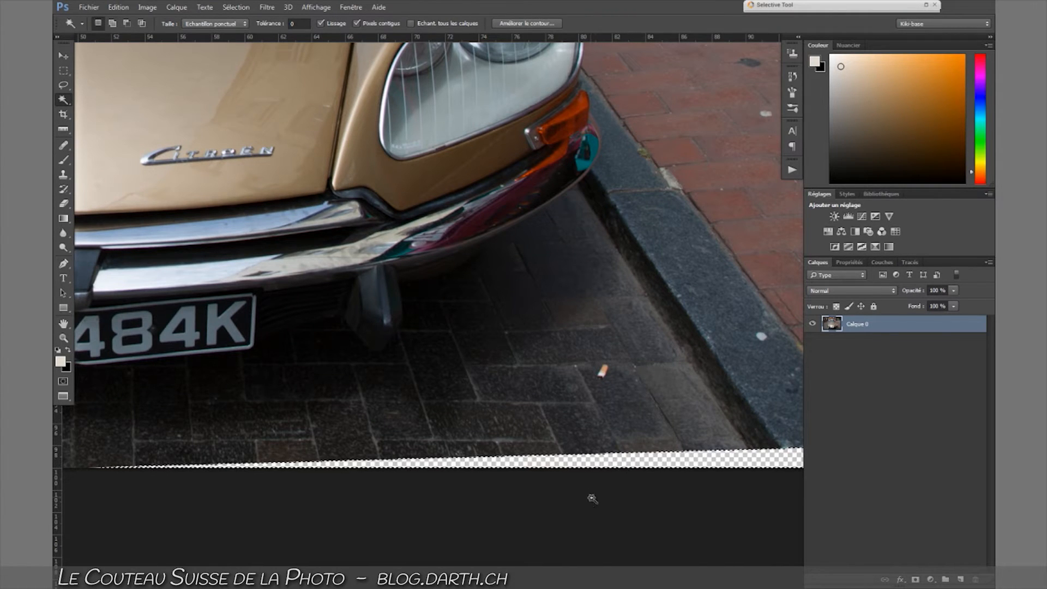
pyautogui.press('z')
pyautogui.moveTo(545, 341); pyautogui.dragTo(487, 343)
pyautogui.press('w')
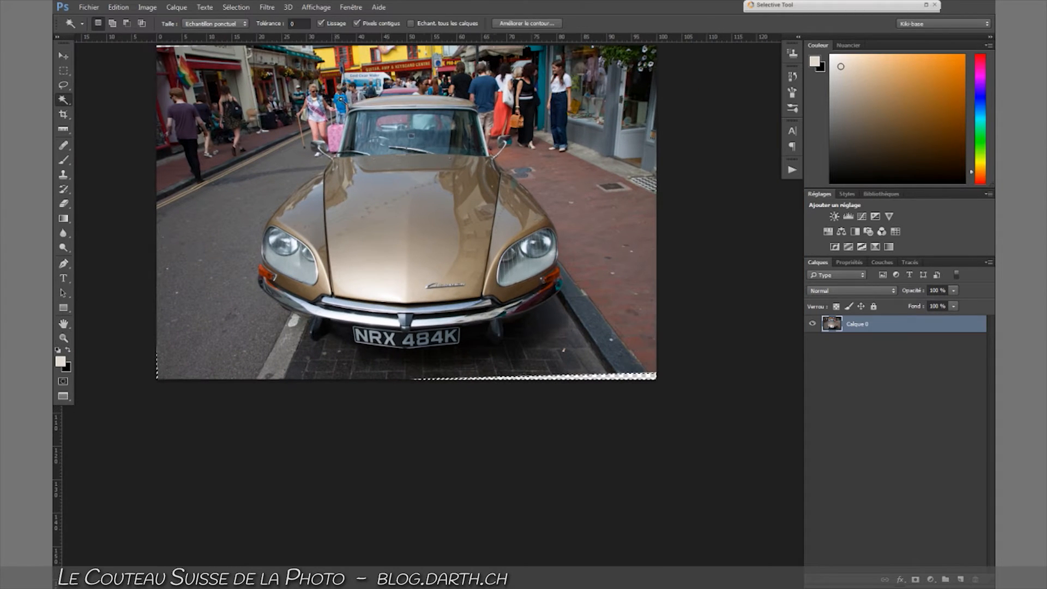
# - Expand the selection of the transparent strips by 20 pixels
pyautogui.click(242, 8)
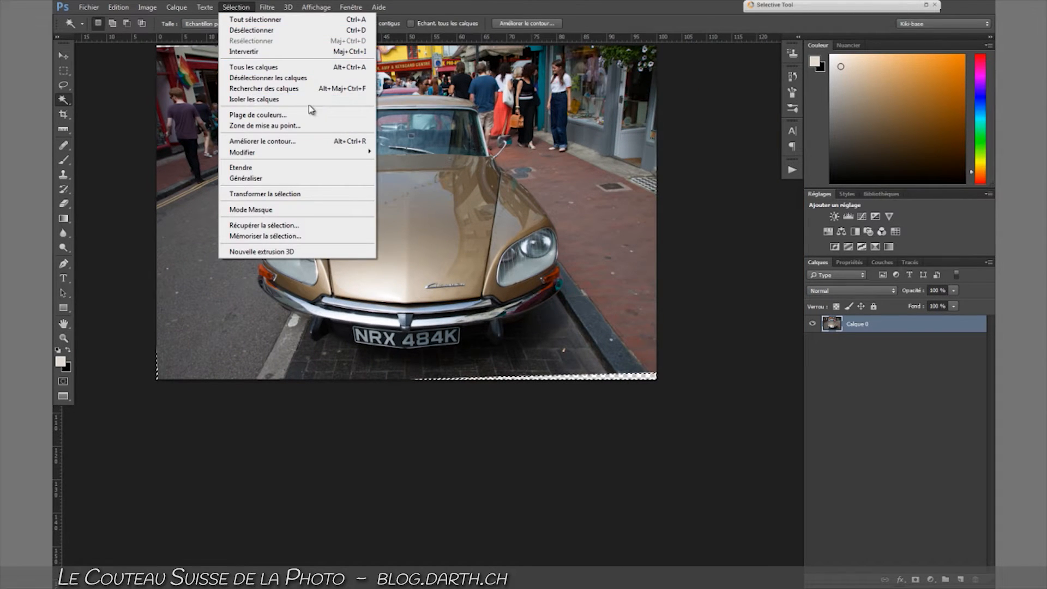
pyautogui.moveTo(311, 154)
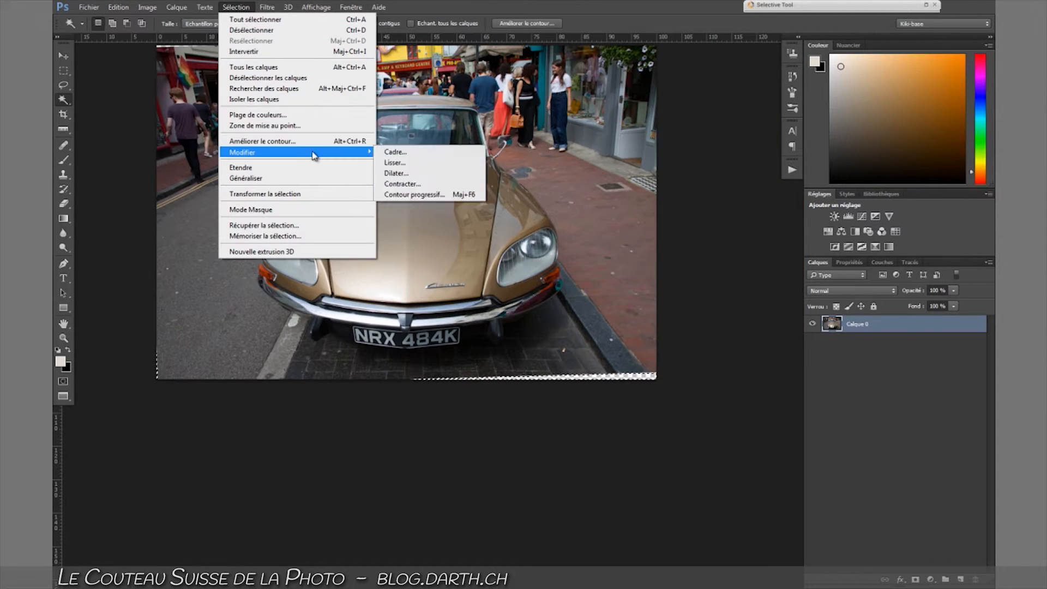
pyautogui.click(436, 177)
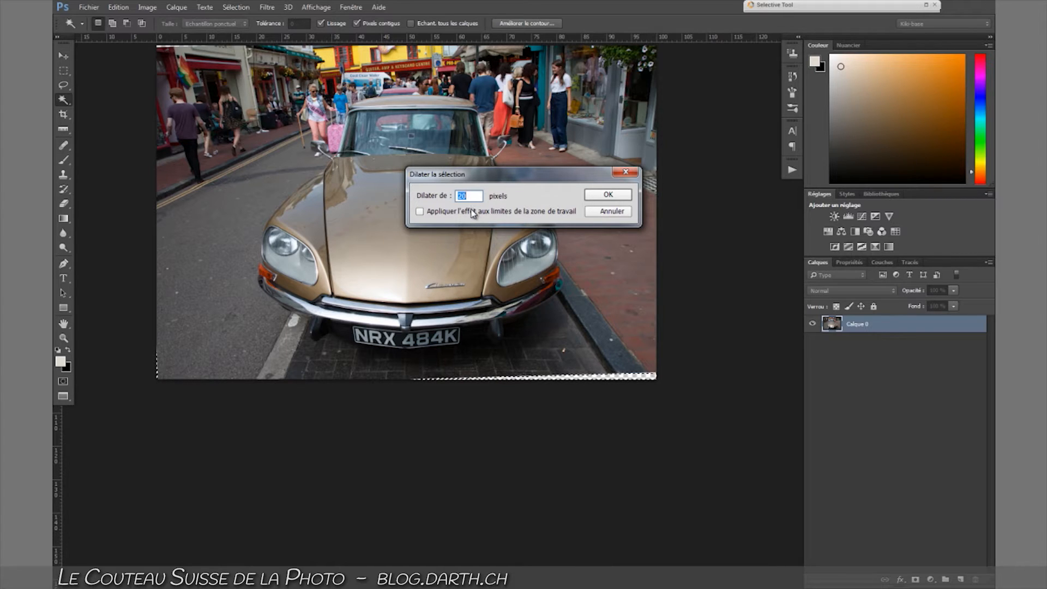
pyautogui.click(609, 196)
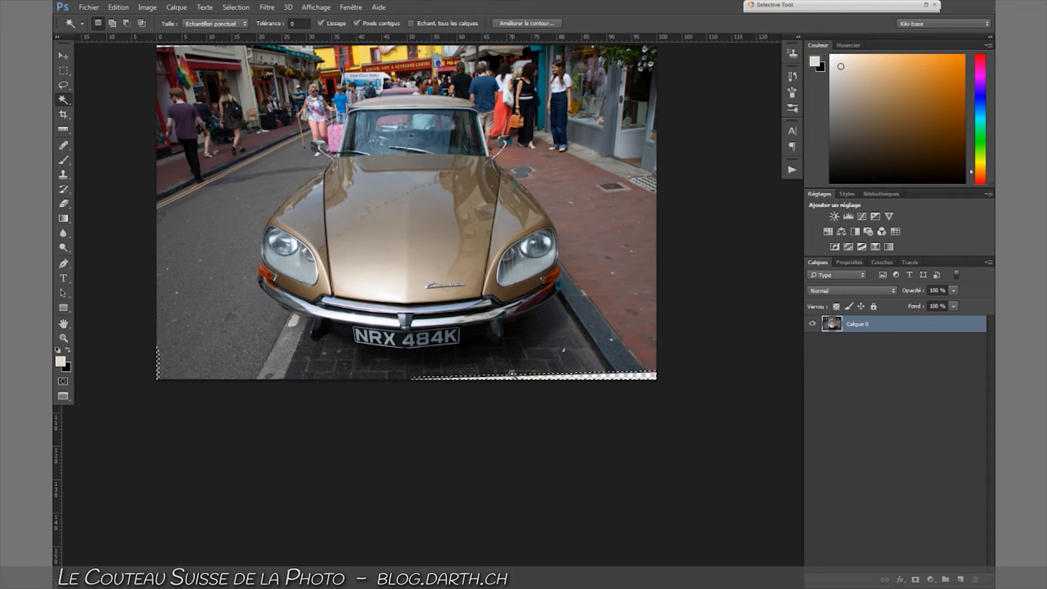
# - Fill the selected strips with content-aware fill in Normal mode at 100% opacity and deselect
pyautogui.click(118, 8)
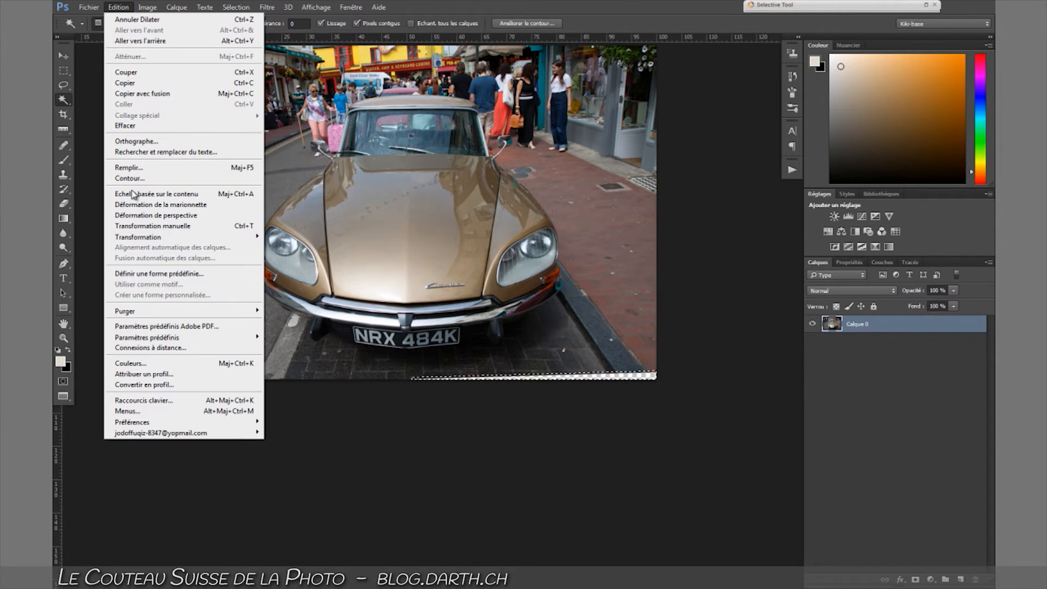
pyautogui.click(131, 170)
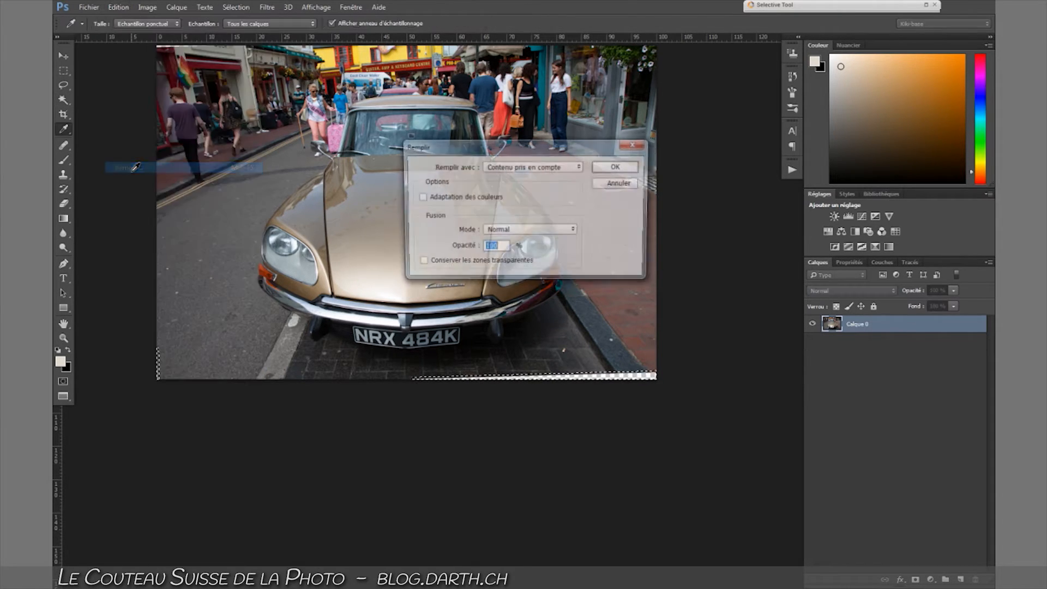
pyautogui.click(612, 184)
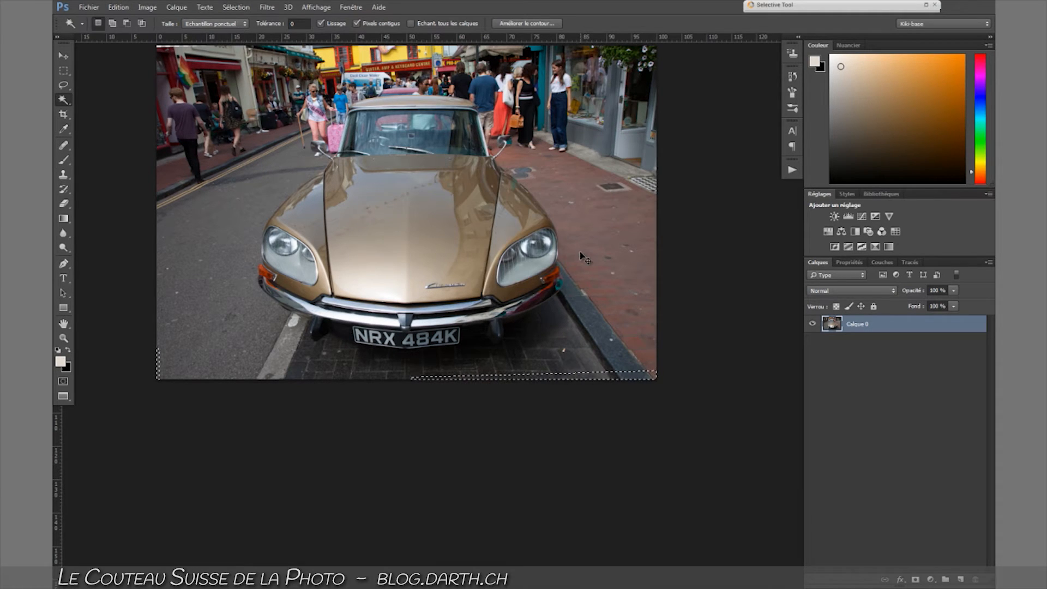
pyautogui.hotkey('ctrl', 'd')
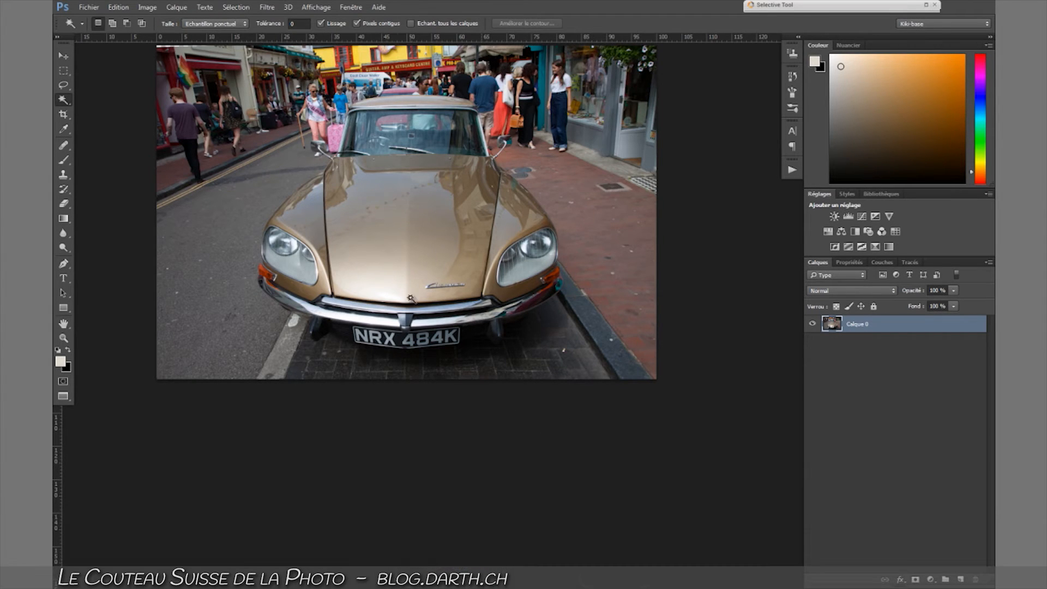
# - Duplicate the Calque 0 layer and make the copy the active layer
pyautogui.press('space')
pyautogui.moveTo(404, 203); pyautogui.dragTo(436, 251)
pyautogui.press('z')
pyautogui.press('w')
pyautogui.press('space')
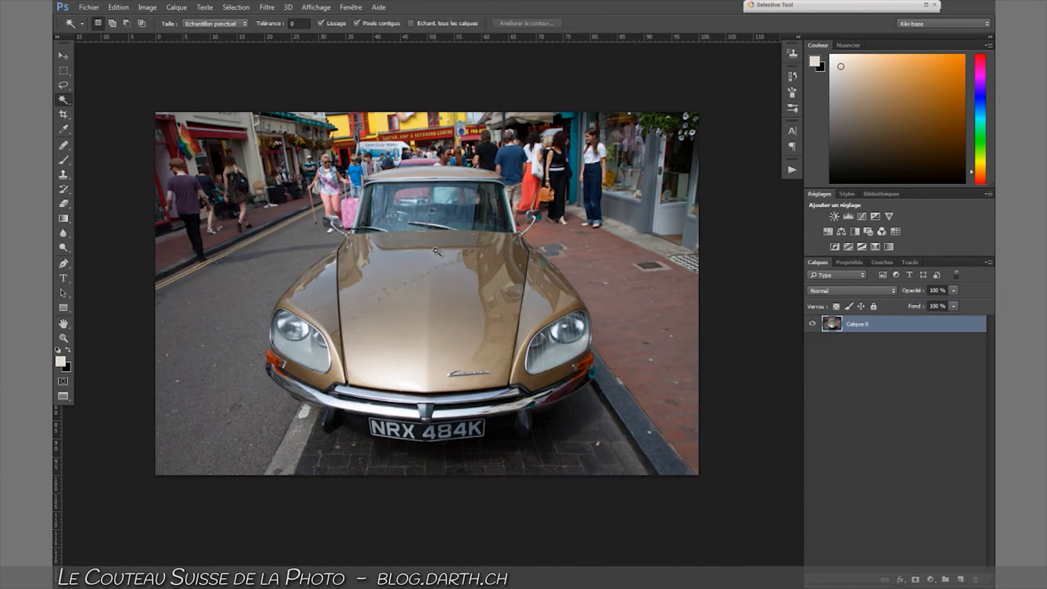
pyautogui.hotkey('ctrl', 'j')
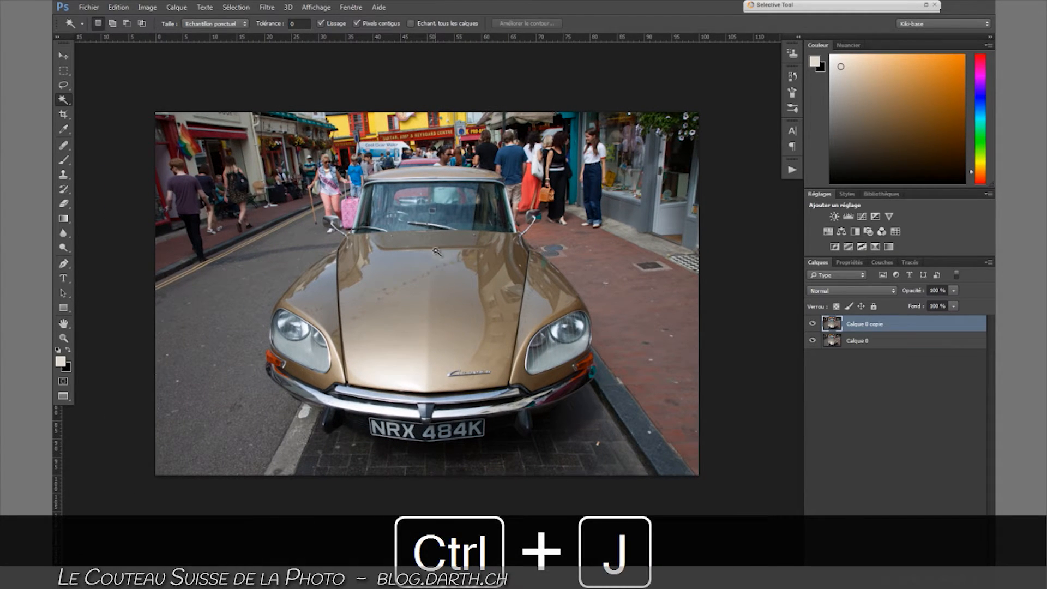
pyautogui.click(872, 345)
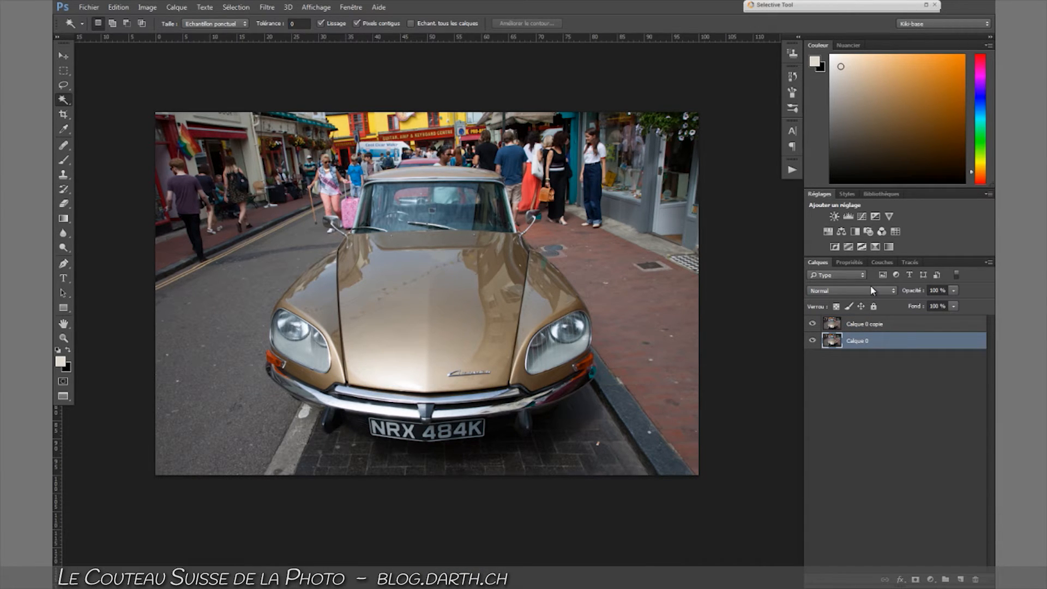
pyautogui.click(832, 328)
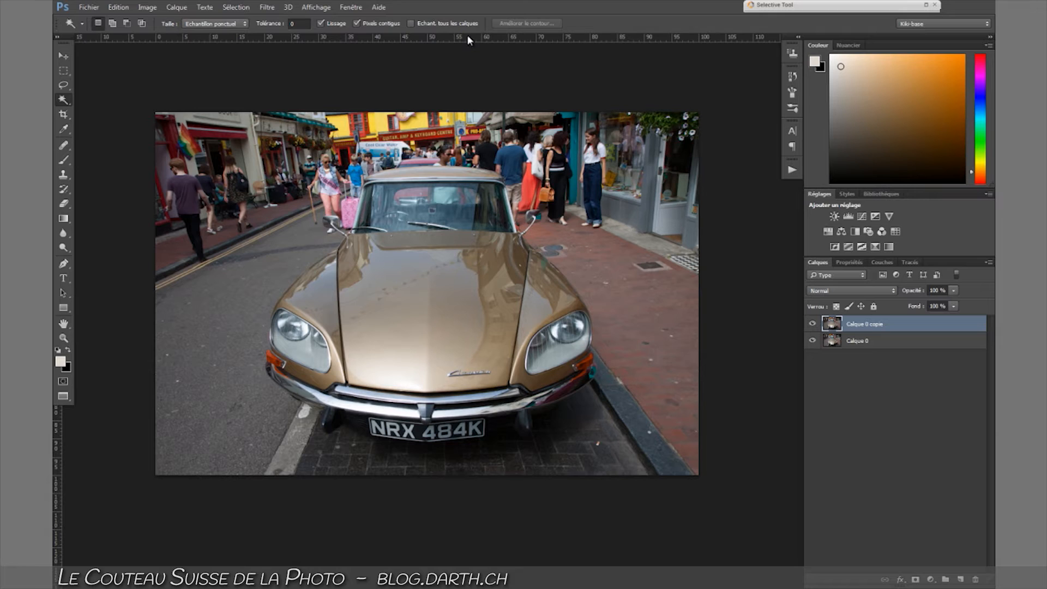
# - Place a horizontal guide across the hood at about 53% of the image height, level with the tops of the headlights
pyautogui.moveTo(468, 36); pyautogui.dragTo(466, 307)
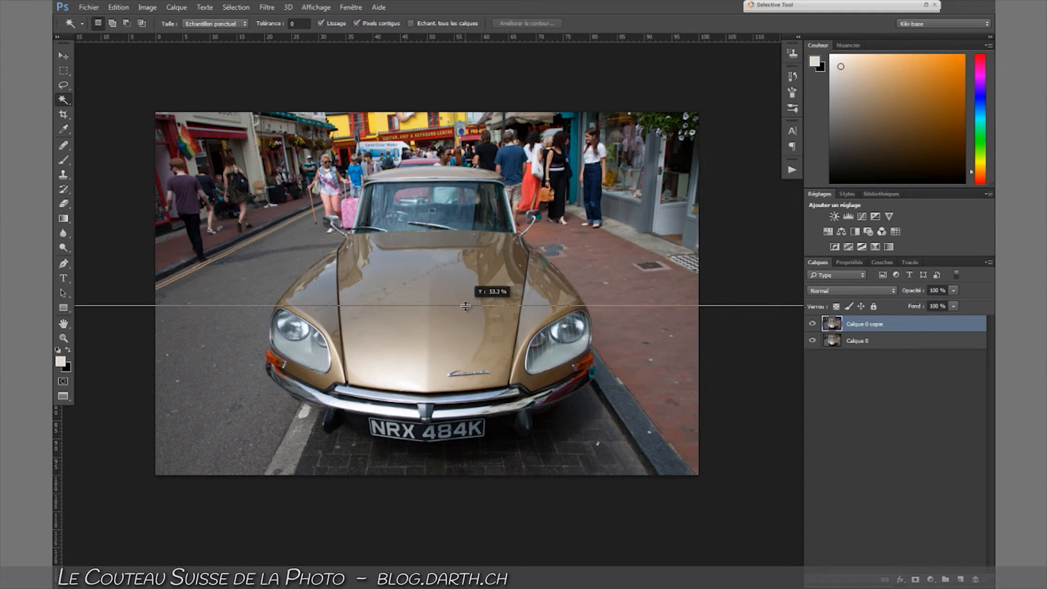
pyautogui.moveTo(466, 306); pyautogui.dragTo(466, 307)
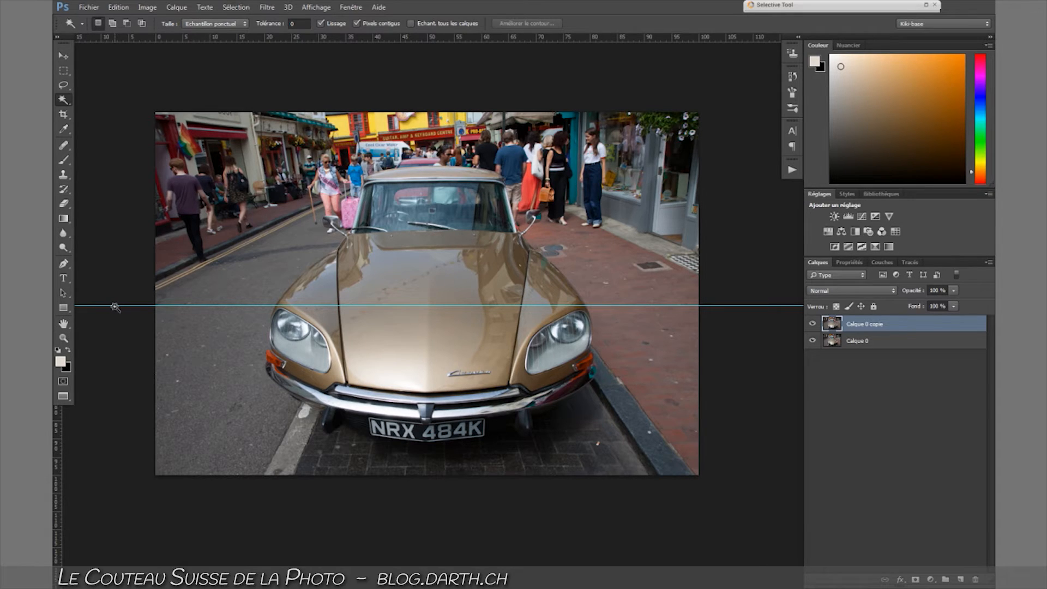
pyautogui.click(63, 56)
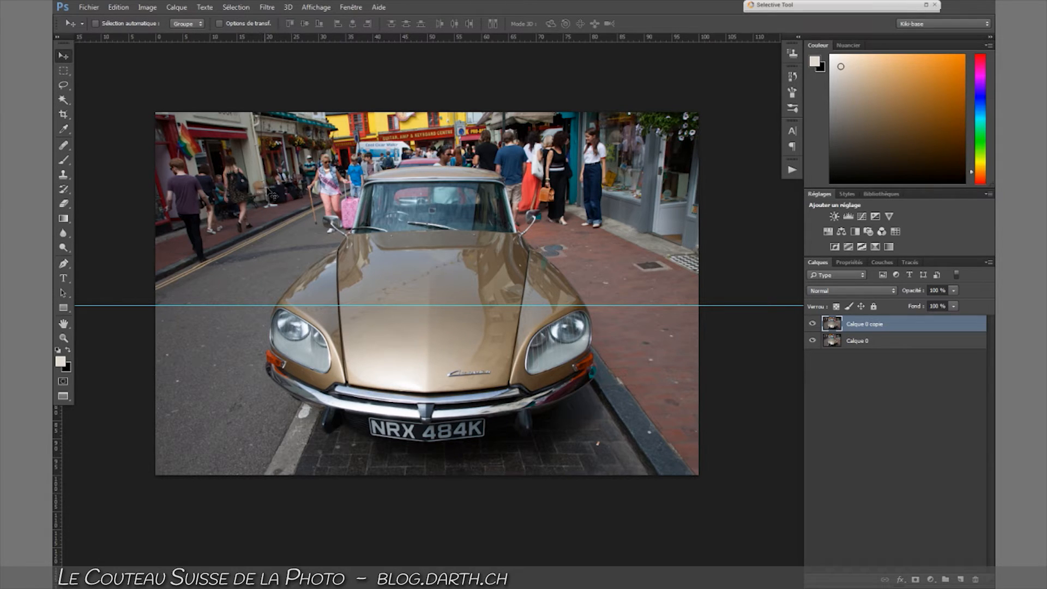
pyautogui.moveTo(452, 306); pyautogui.dragTo(452, 308)
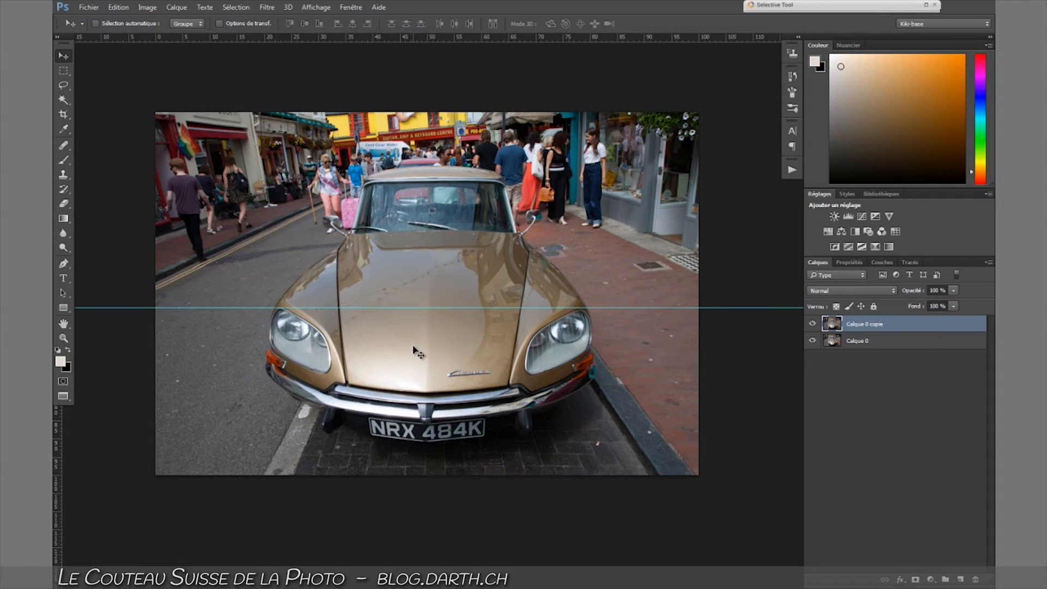
# - Start a pen path where the guide meets the left fender's outer edge and trace the fender up towards the left wing mirror
pyautogui.press('z')
pyautogui.moveTo(364, 311); pyautogui.dragTo(407, 307)
pyautogui.press('v')
pyautogui.moveTo(266, 277); pyautogui.dragTo(363, 406)
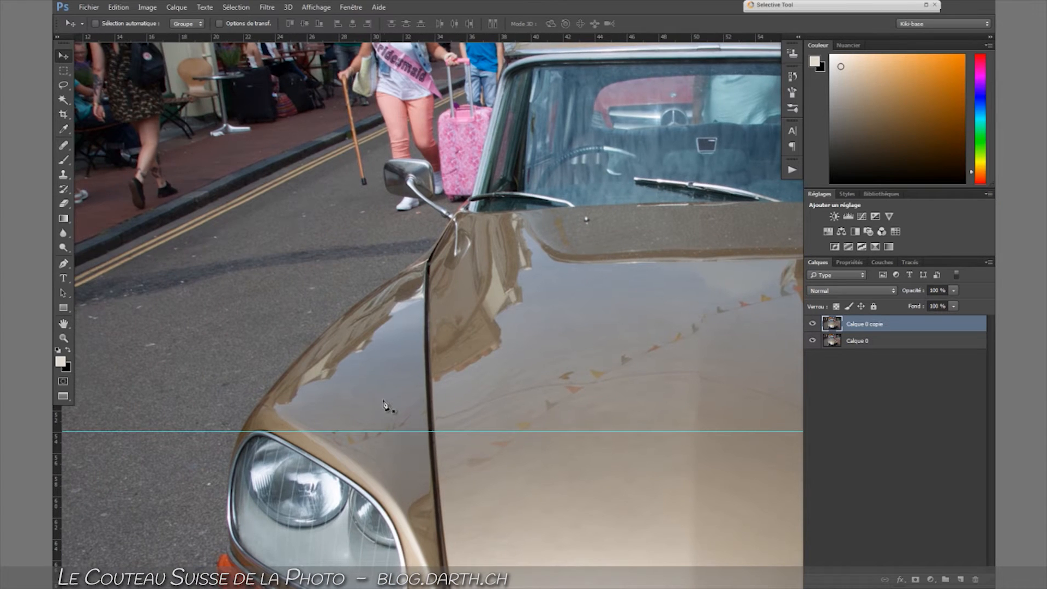
pyautogui.press('p')
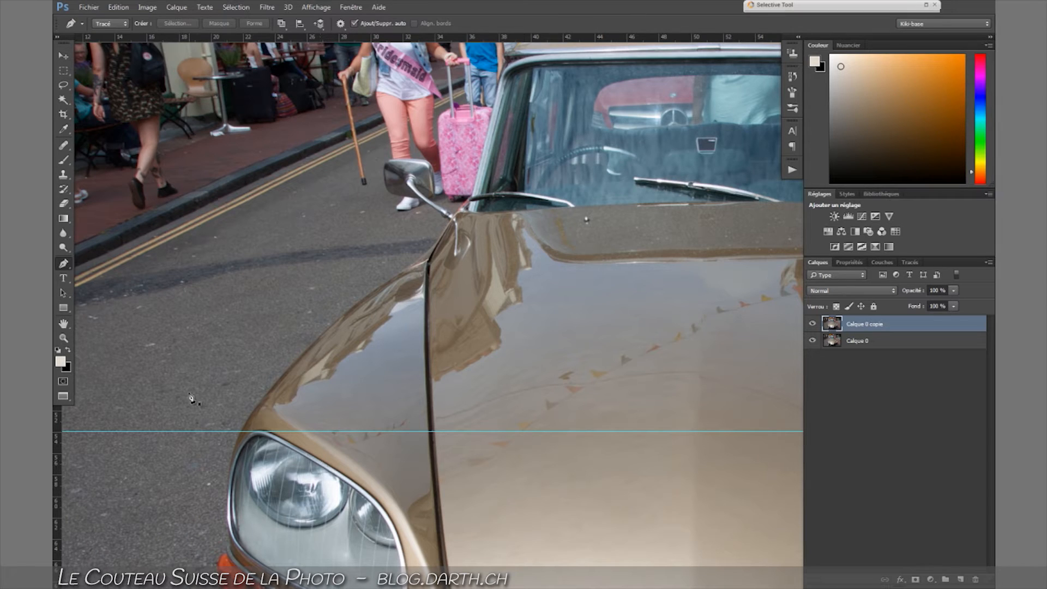
pyautogui.click(241, 432)
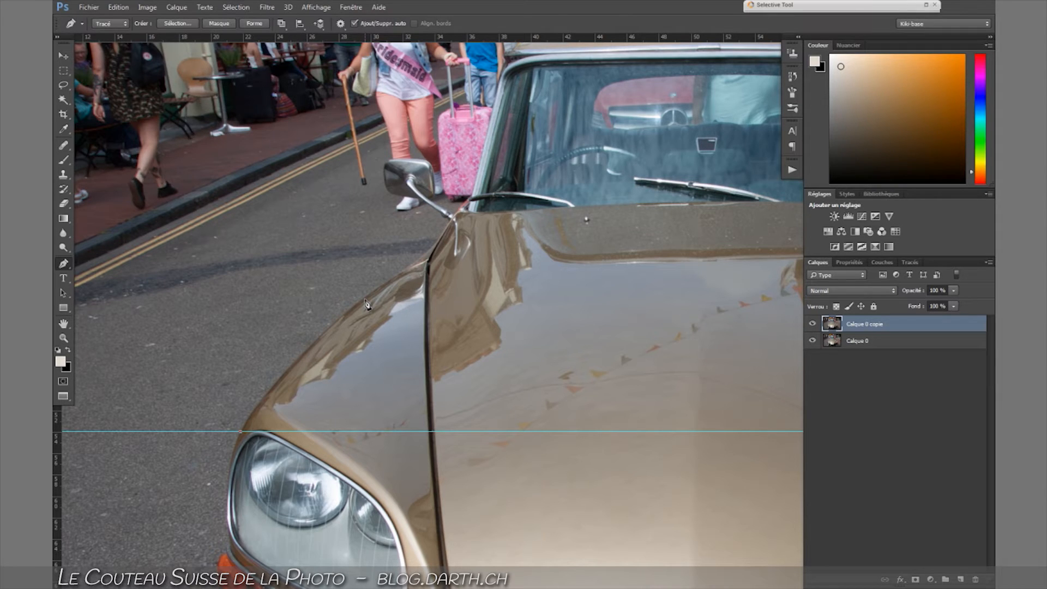
pyautogui.moveTo(365, 299); pyautogui.dragTo(448, 245)
pyautogui.click(366, 300)
pyautogui.moveTo(428, 267); pyautogui.dragTo(513, 235)
pyautogui.moveTo(366, 300)
pyautogui.mouseDown()
pyautogui.moveTo(345, 303)
pyautogui.moveTo(364, 288)
pyautogui.moveTo(358, 305)
pyautogui.mouseUp()
pyautogui.moveTo(661, 283); pyautogui.dragTo(467, 374)
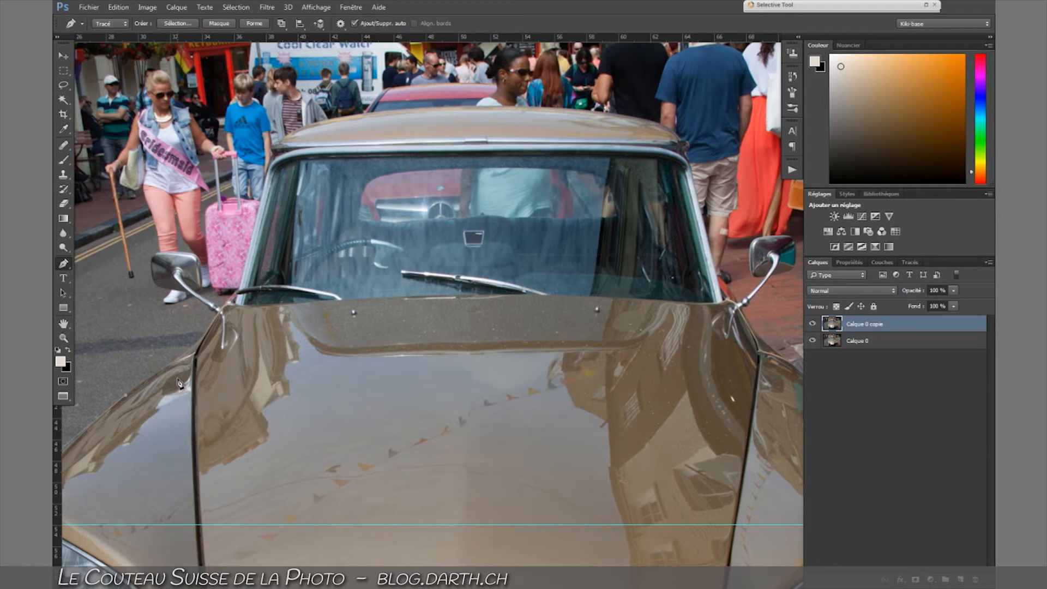
pyautogui.moveTo(180, 382); pyautogui.dragTo(241, 287)
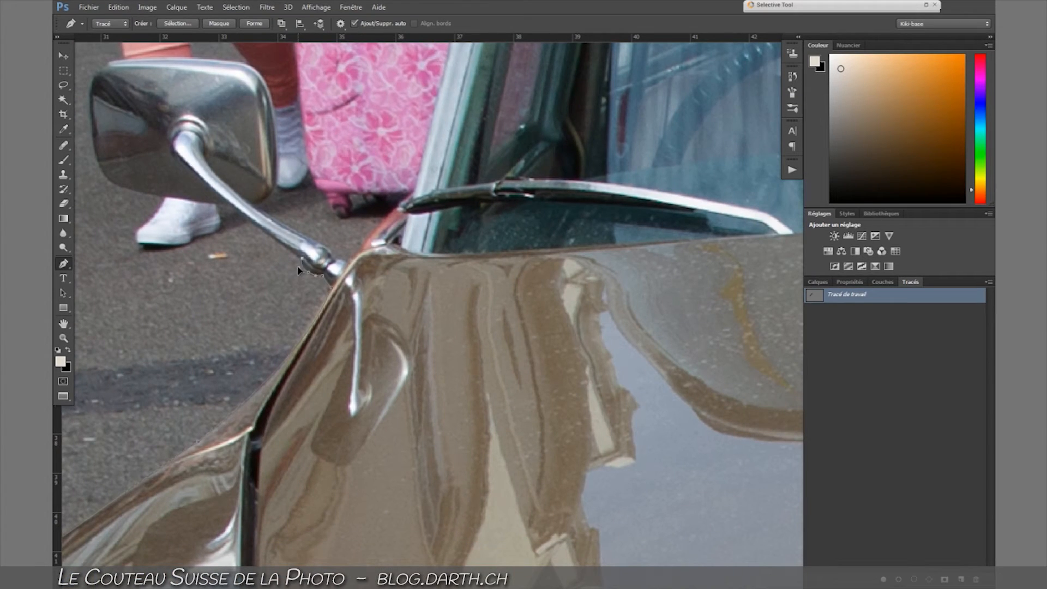
# - Trace the path along the left wing mirror's arm and around its housing with curved segments
pyautogui.click(231, 207)
pyautogui.click(115, 185)
pyautogui.moveTo(95, 153); pyautogui.dragTo(91, 128)
pyautogui.moveTo(92, 79); pyautogui.dragTo(127, 55)
pyautogui.scroll(1, 127, 60)
pyautogui.moveTo(248, 81); pyautogui.dragTo(278, 91)
pyautogui.click(277, 137)
pyautogui.click(277, 202)
pyautogui.moveTo(256, 221); pyautogui.dragTo(239, 230)
pyautogui.keyDown('alt'); pyautogui.click(256, 221); pyautogui.keyUp('alt')
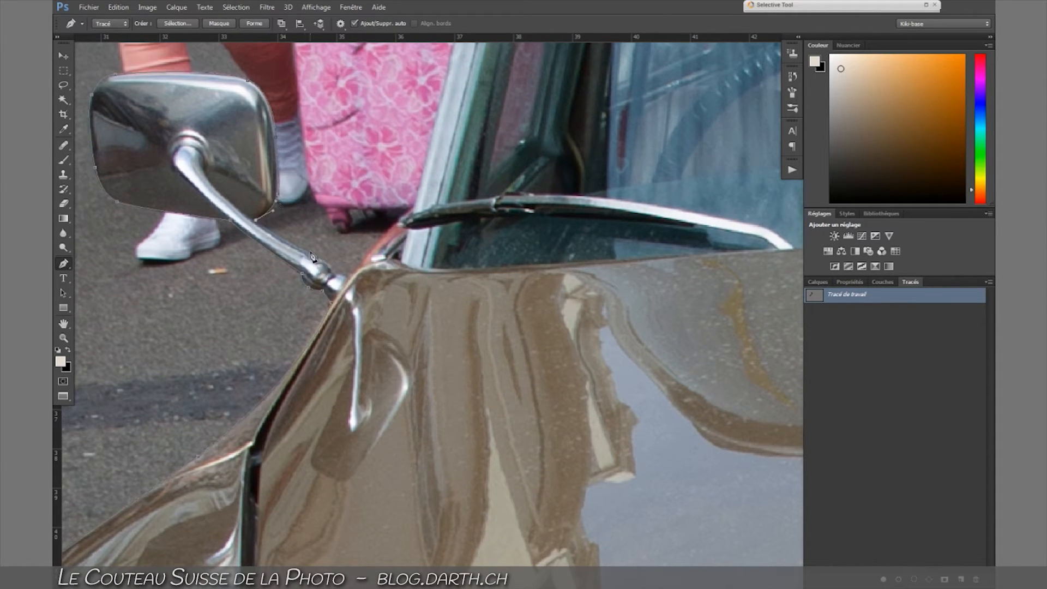
# - Continue the path back along the left mirror's arm and up the left windshield pillar to the roof corner
pyautogui.click(327, 262)
pyautogui.click(342, 273)
pyautogui.moveTo(415, 207); pyautogui.dragTo(307, 377)
pyautogui.keyDown('alt'); pyautogui.click(415, 206); pyautogui.keyUp('alt')
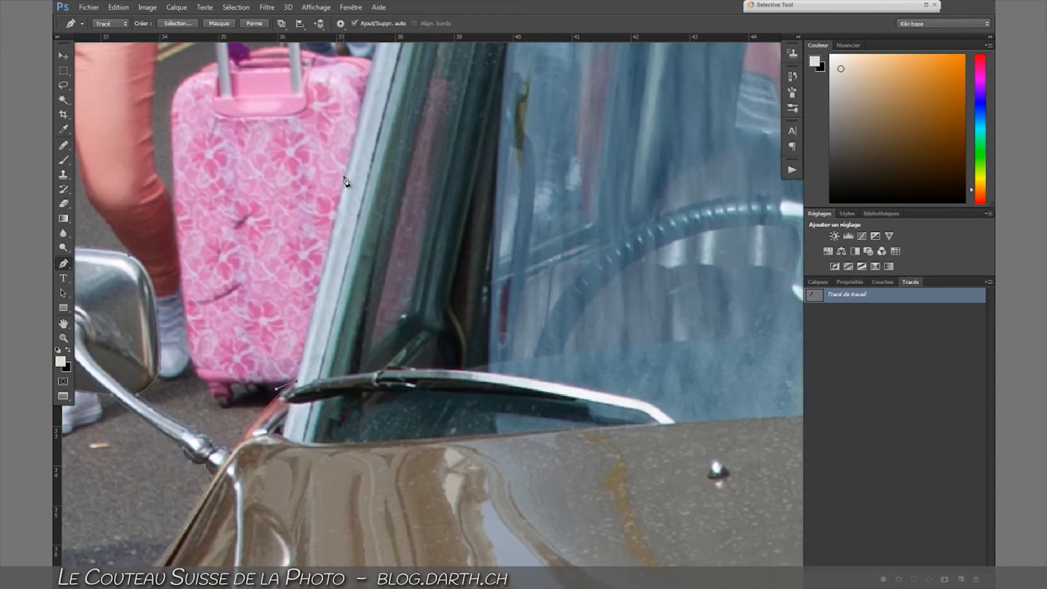
pyautogui.click(344, 176)
pyautogui.moveTo(345, 177); pyautogui.dragTo(254, 393)
pyautogui.click(303, 190)
pyautogui.moveTo(318, 120); pyautogui.dragTo(327, 105)
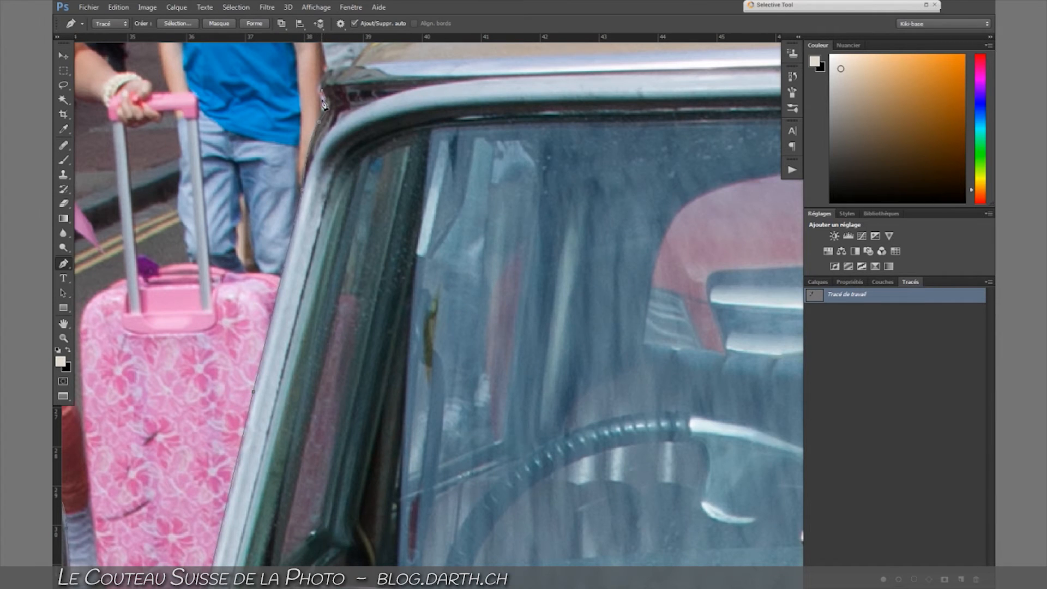
# - Trace the curved top edge of the car roof from the left corner across to the right side
pyautogui.moveTo(383, 113); pyautogui.dragTo(245, 351)
pyautogui.moveTo(300, 252); pyautogui.dragTo(388, 223)
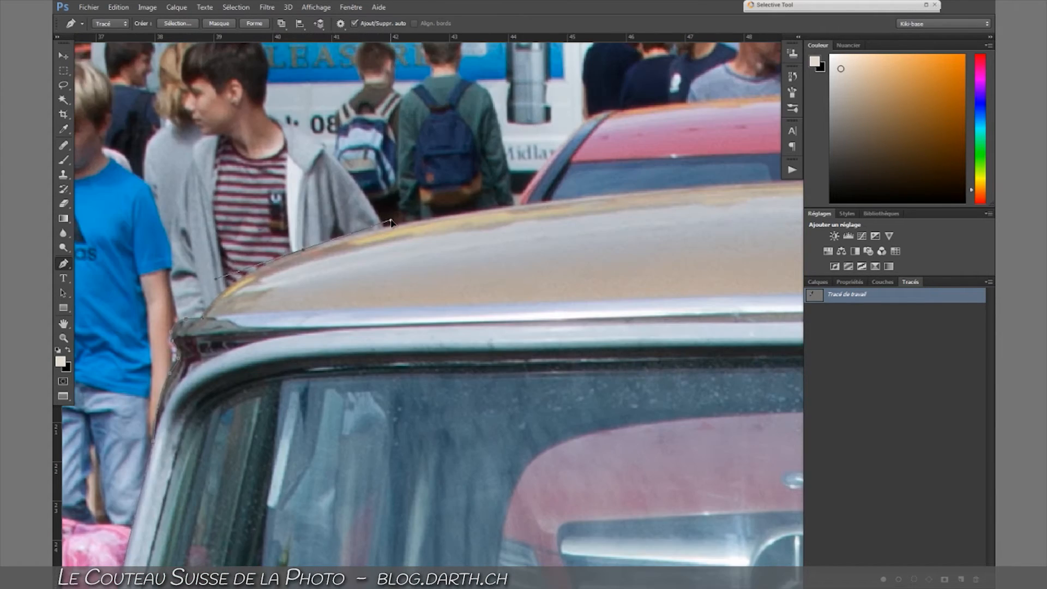
pyautogui.moveTo(681, 182); pyautogui.dragTo(340, 254)
pyautogui.moveTo(471, 243); pyautogui.dragTo(330, 240)
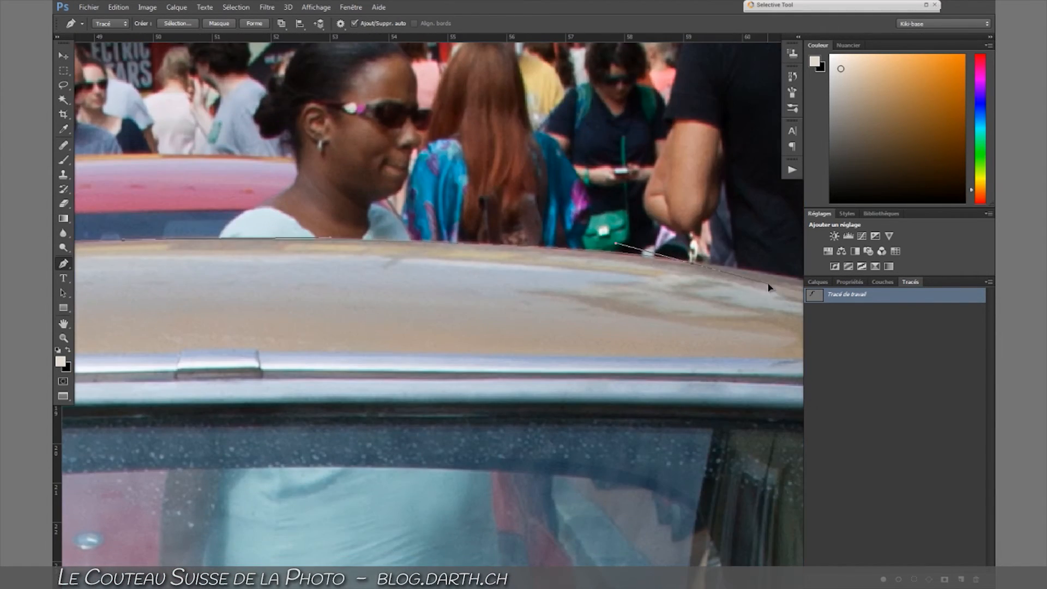
pyautogui.moveTo(671, 252); pyautogui.dragTo(330, 213)
pyautogui.moveTo(594, 282); pyautogui.dragTo(695, 337)
pyautogui.moveTo(429, 240); pyautogui.dragTo(371, 226)
# - Trace the path around the right roof corner and down the right windshield pillar to the hood
pyautogui.click(635, 323)
pyautogui.moveTo(695, 336); pyautogui.dragTo(619, 296)
pyautogui.click(652, 325)
pyautogui.moveTo(664, 349); pyautogui.dragTo(656, 374)
pyautogui.click(655, 360)
pyautogui.click(672, 452)
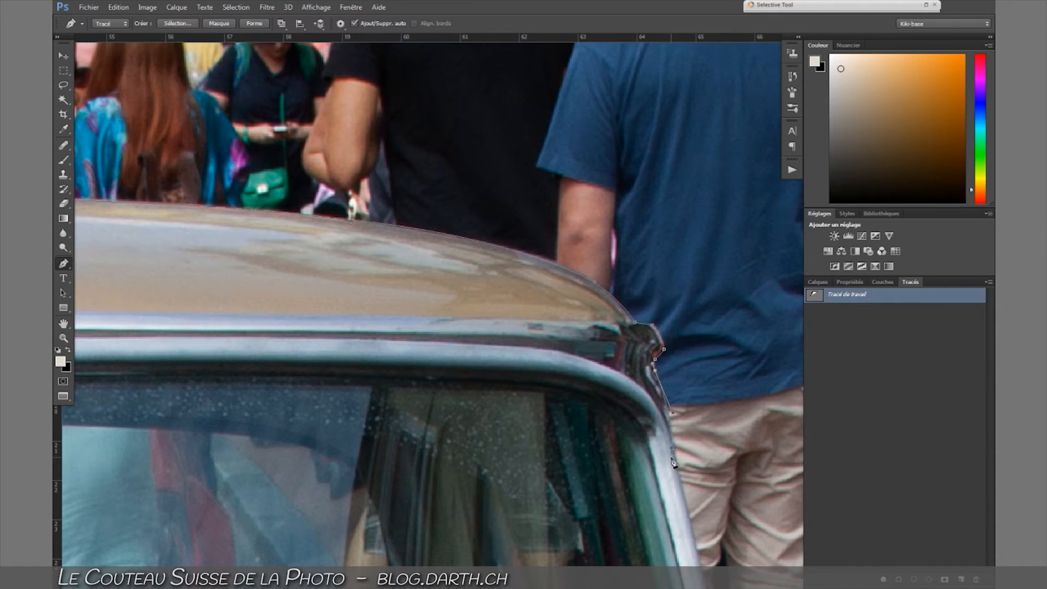
pyautogui.moveTo(674, 448); pyautogui.dragTo(512, 174)
pyautogui.moveTo(566, 456); pyautogui.dragTo(404, 287)
pyautogui.click(438, 372)
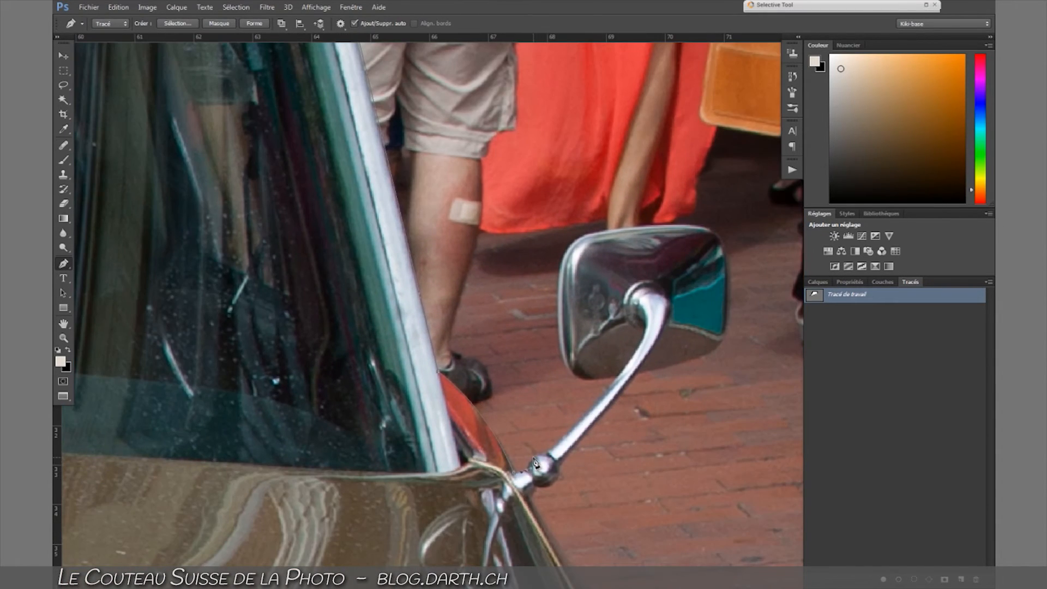
# - Trace the path around the right wing mirror's housing and back to its arm
pyautogui.click(616, 375)
pyautogui.moveTo(584, 379); pyautogui.dragTo(562, 351)
pyautogui.moveTo(560, 268); pyautogui.dragTo(600, 232)
pyautogui.hotkey('ctrl', 'z')
pyautogui.moveTo(707, 228); pyautogui.dragTo(727, 299)
pyautogui.click(726, 338)
pyautogui.click(700, 358)
pyautogui.click(634, 376)
# - Trace the right fender's outer edge down to the guide and close the car outline along the guide
pyautogui.click(531, 497)
pyautogui.moveTo(532, 498); pyautogui.dragTo(351, 232)
pyautogui.click(399, 310)
pyautogui.moveTo(521, 421); pyautogui.dragTo(228, 78)
pyautogui.moveTo(483, 315); pyautogui.dragTo(547, 395)
pyautogui.moveTo(547, 395); pyautogui.dragTo(621, 556)
pyautogui.moveTo(303, 239); pyautogui.dragTo(301, 240)
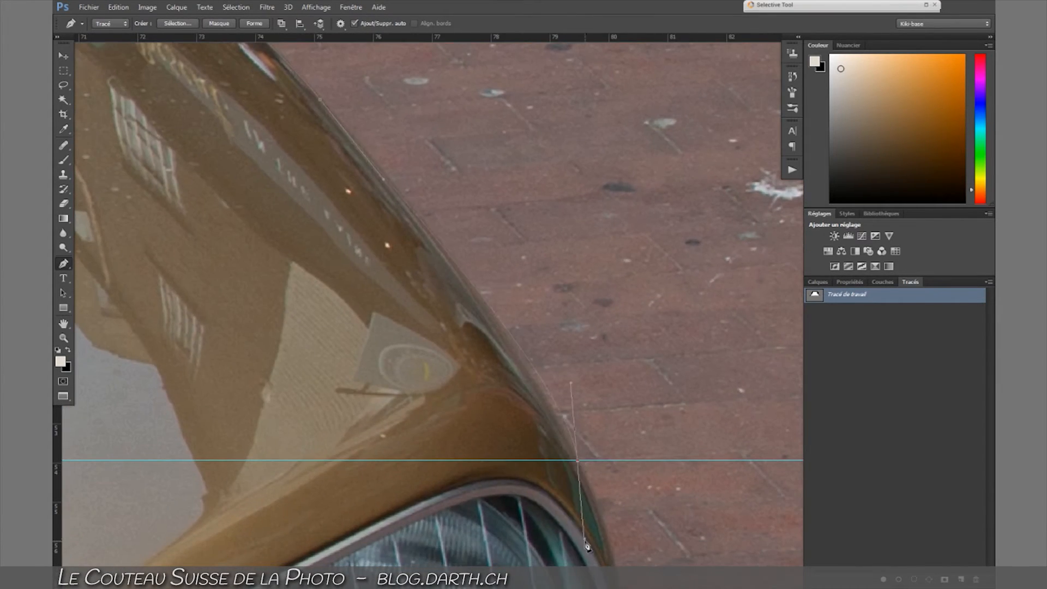
# - Add a closed subpath around the background seen through the rear window, following the top of the seats
pyautogui.moveTo(377, 358); pyautogui.dragTo(418, 436)
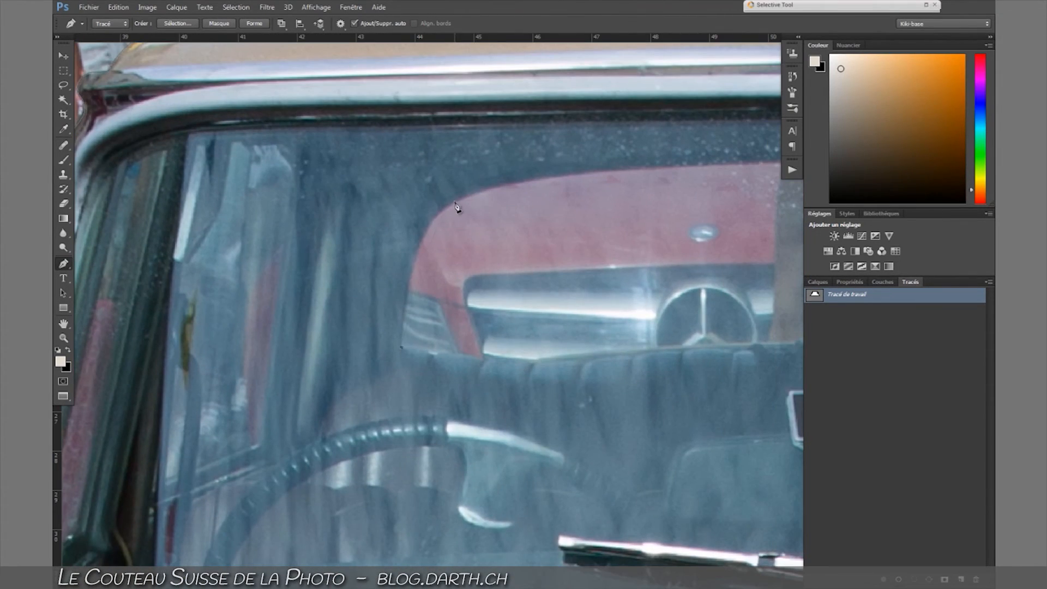
pyautogui.moveTo(454, 203); pyautogui.dragTo(501, 183)
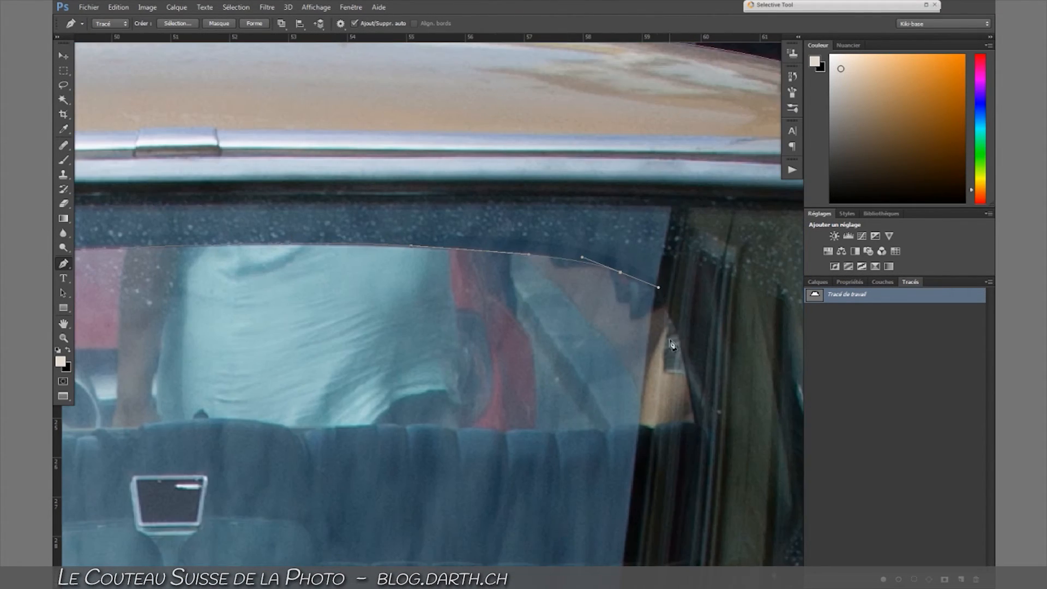
pyautogui.moveTo(697, 423); pyautogui.dragTo(726, 556)
pyautogui.keyDown('alt'); pyautogui.click(697, 423); pyautogui.keyUp('alt')
pyautogui.click(589, 428)
pyautogui.moveTo(423, 426); pyautogui.dragTo(398, 427)
pyautogui.moveTo(298, 426); pyautogui.dragTo(180, 419)
pyautogui.click(141, 426)
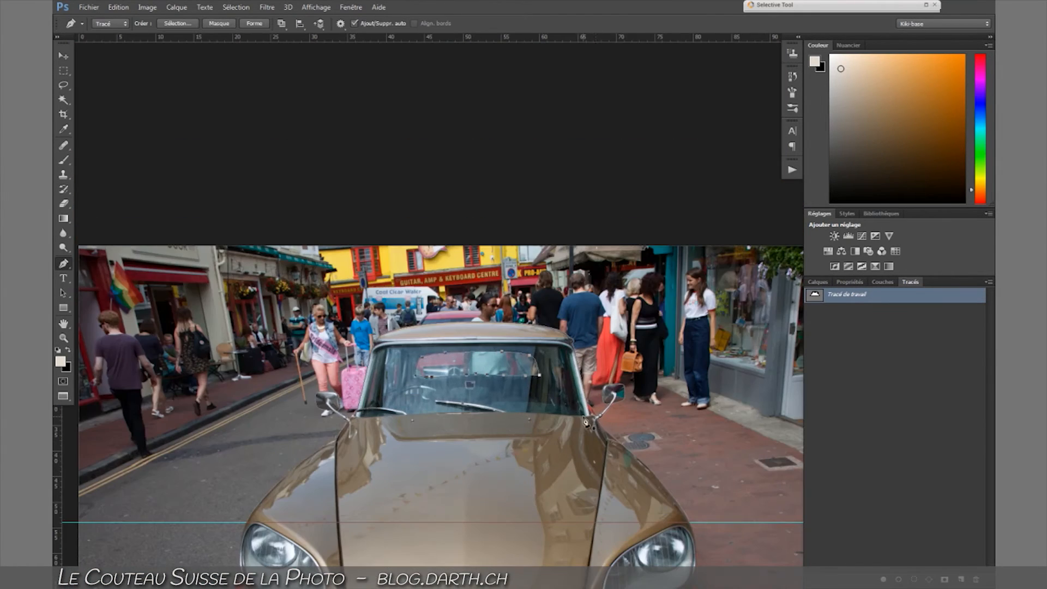
# - Convert the work path into a new anti-aliased selection with a 0.5-pixel feather radius
pyautogui.click(818, 282)
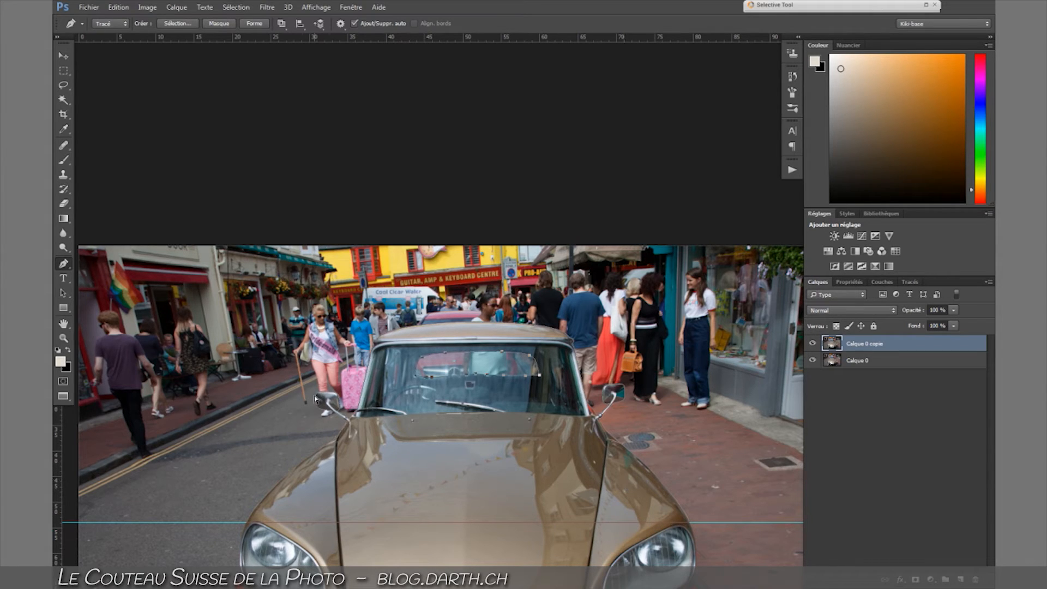
pyautogui.moveTo(220, 283); pyautogui.dragTo(778, 565)
pyautogui.click(910, 282)
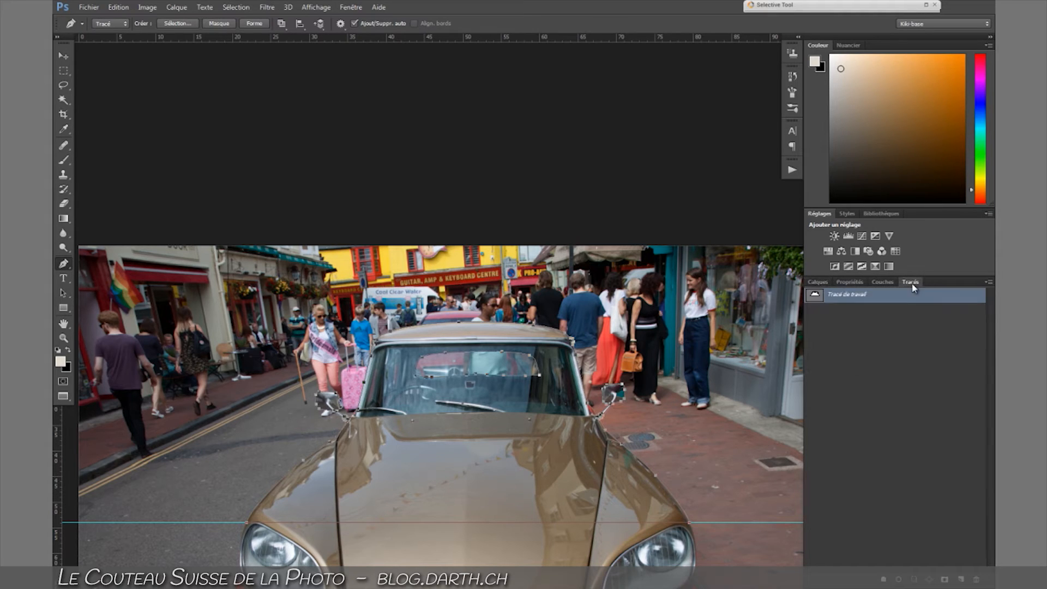
pyautogui.rightClick(872, 300)
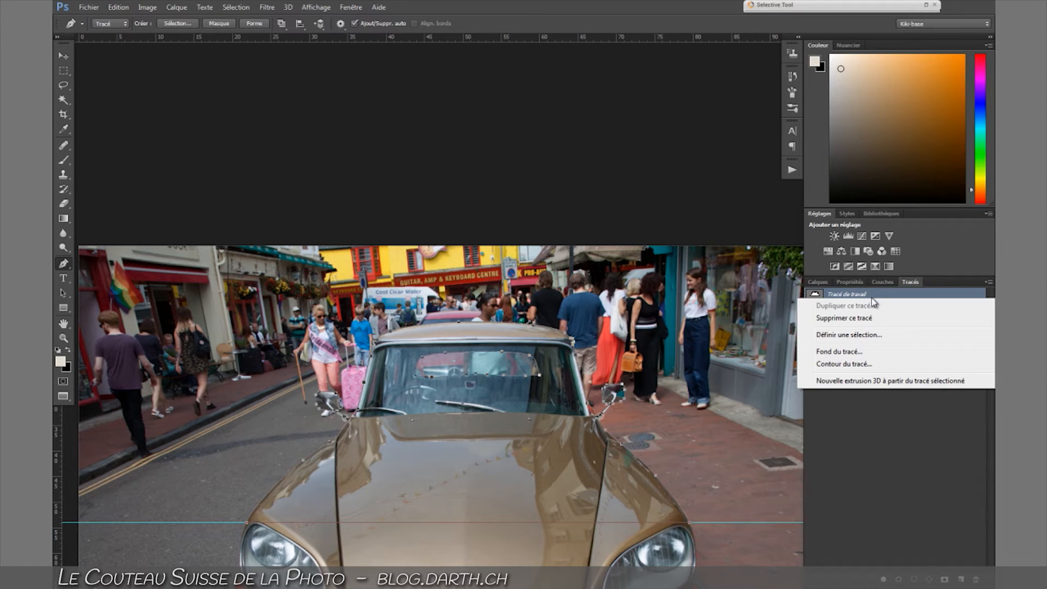
pyautogui.click(846, 335)
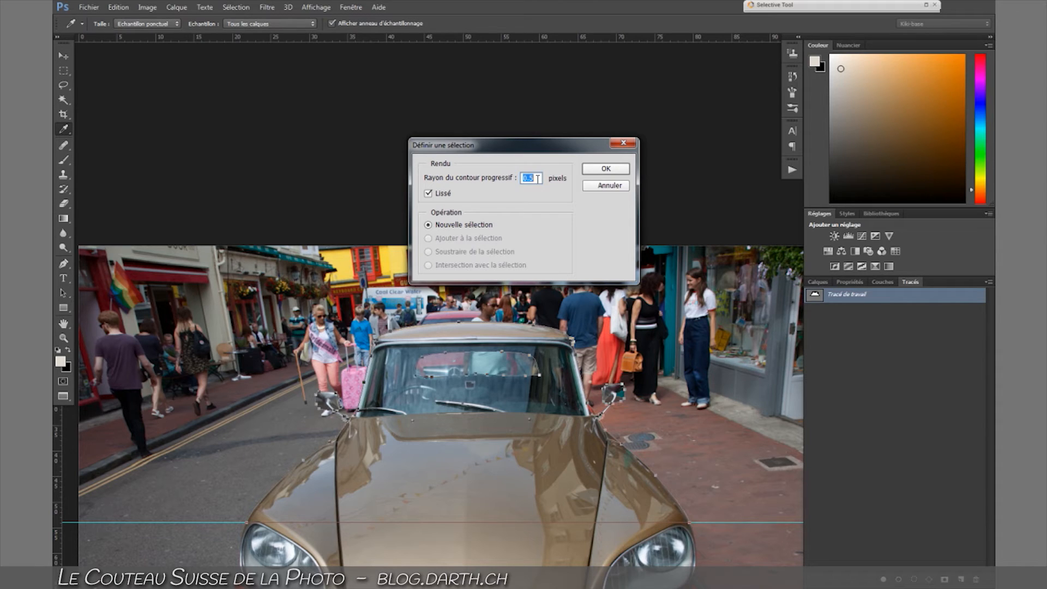
pyautogui.click(606, 168)
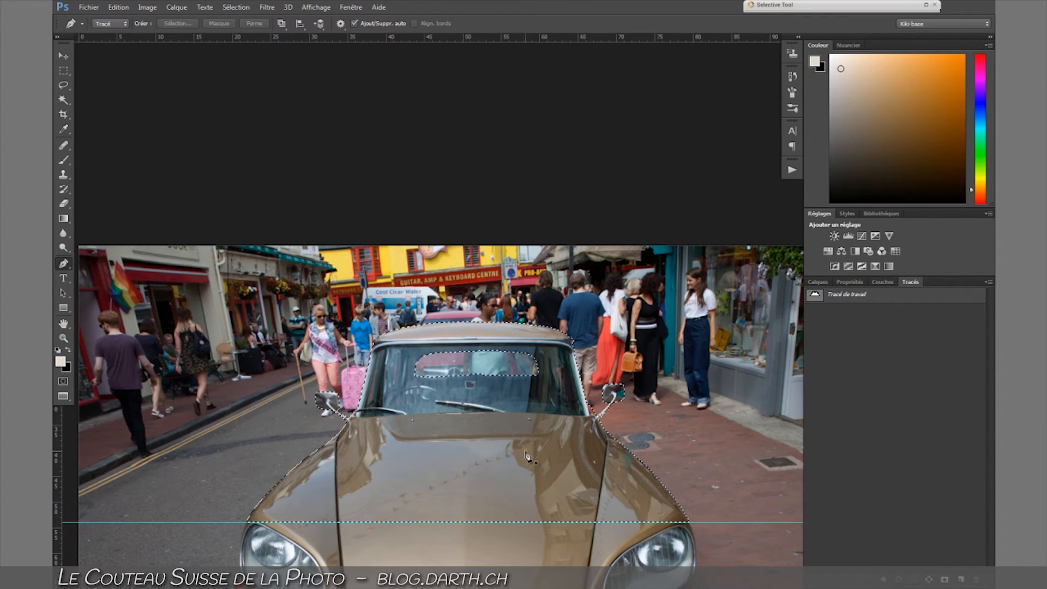
# - Remove the horizontal guide from the hood and invert the selection
pyautogui.press('v')
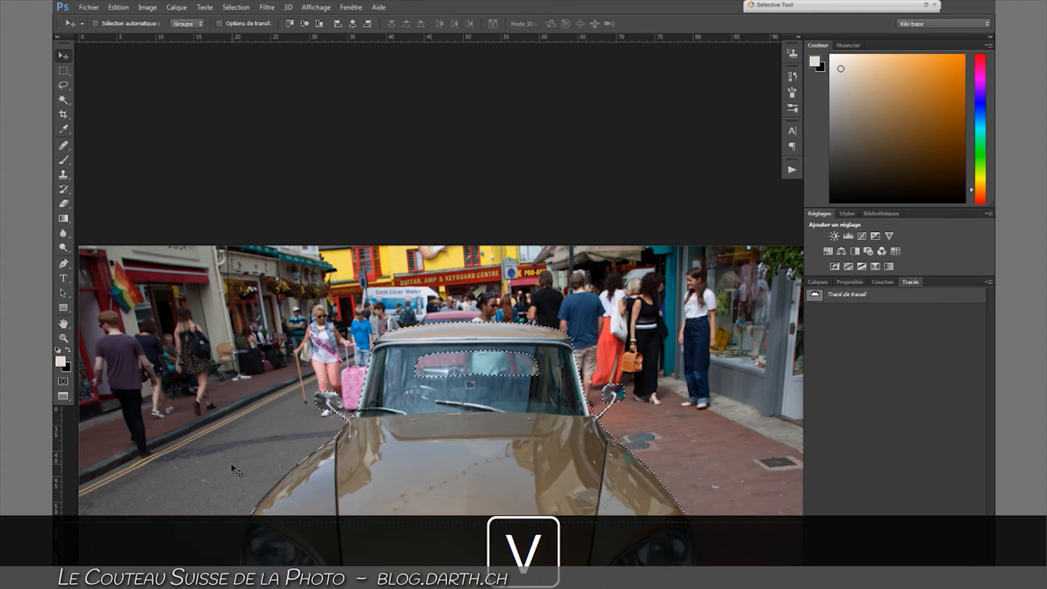
pyautogui.moveTo(174, 522); pyautogui.dragTo(260, 40)
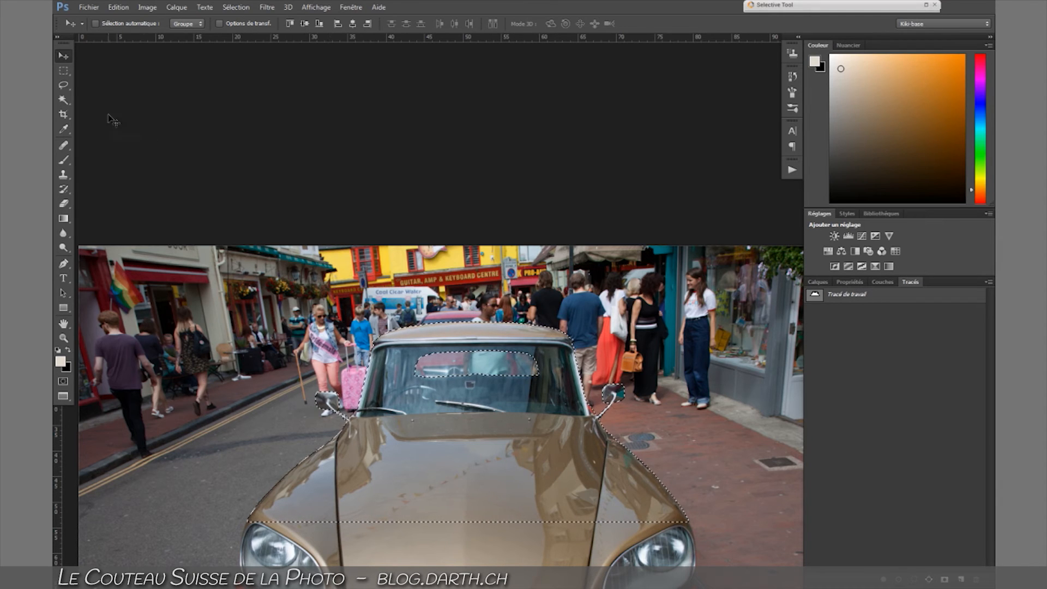
pyautogui.click(70, 101)
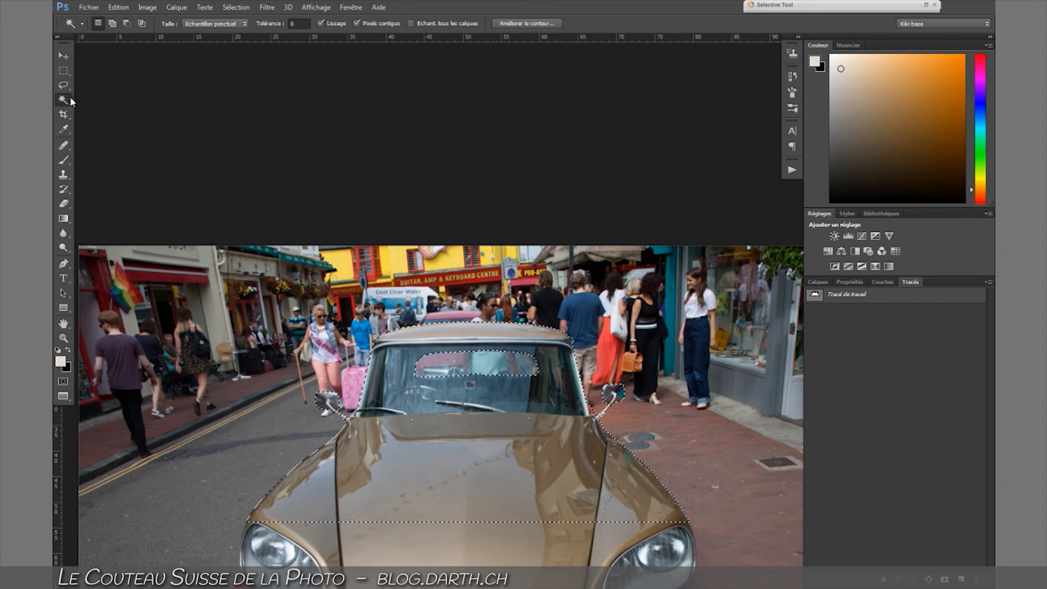
pyautogui.rightClick(492, 436)
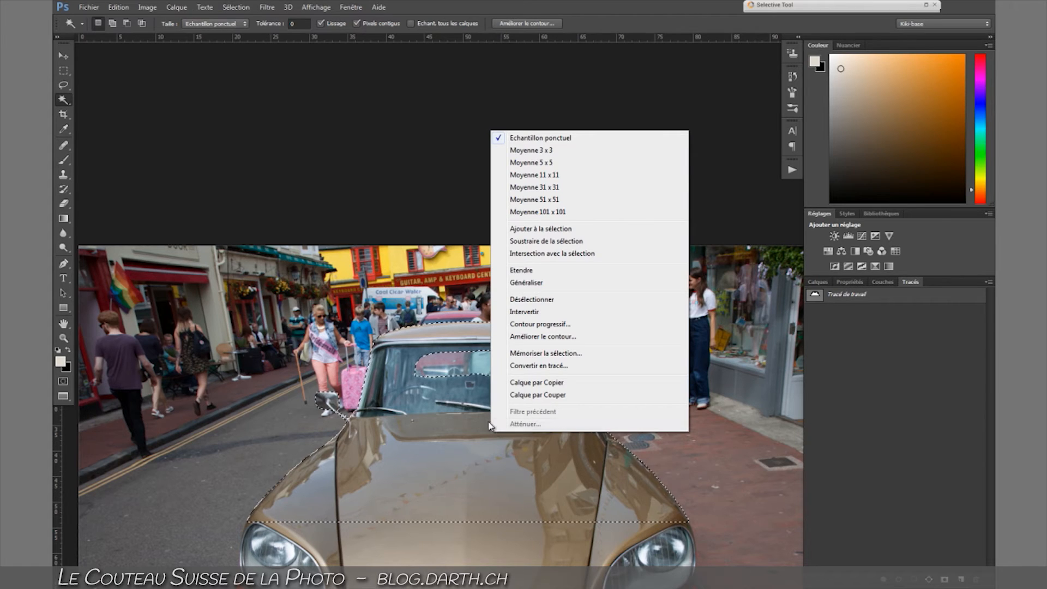
pyautogui.click(549, 313)
# - Apply the Tilt-Shift blur filter to the selected area of the Calque 0 copie layer with a blur of 62 px
pyautogui.moveTo(630, 455); pyautogui.dragTo(556, 290)
pyautogui.press('z')
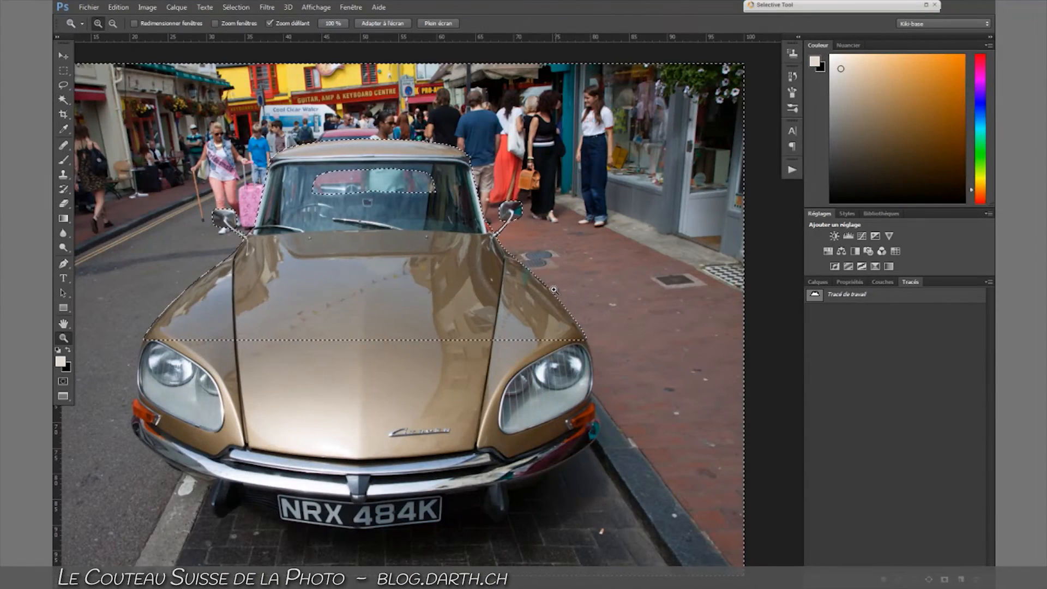
pyautogui.keyDown('alt'); pyautogui.click(556, 290); pyautogui.keyUp('alt')
pyautogui.press('w')
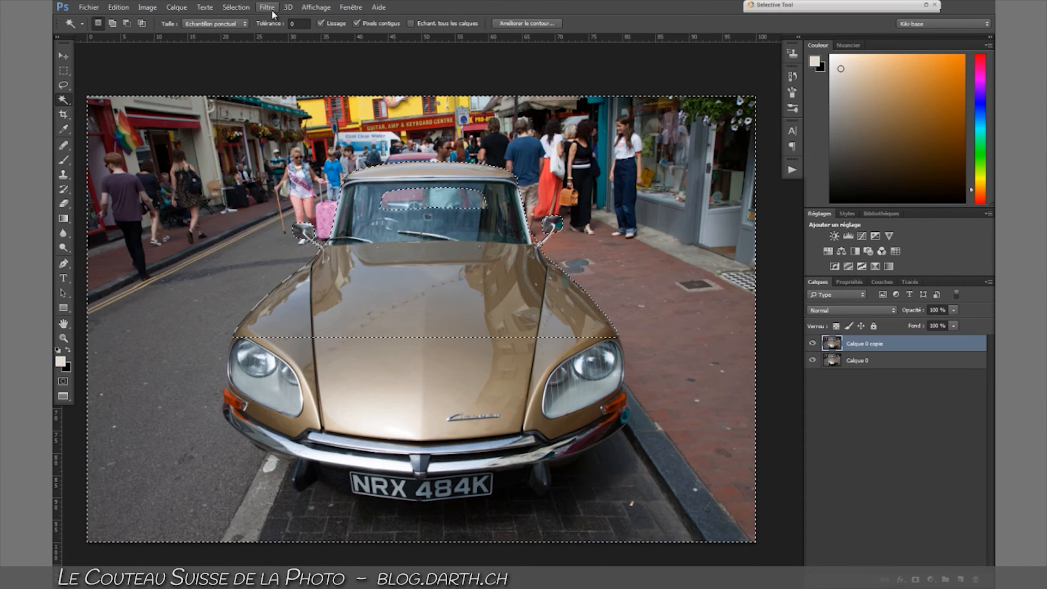
pyautogui.click(274, 9)
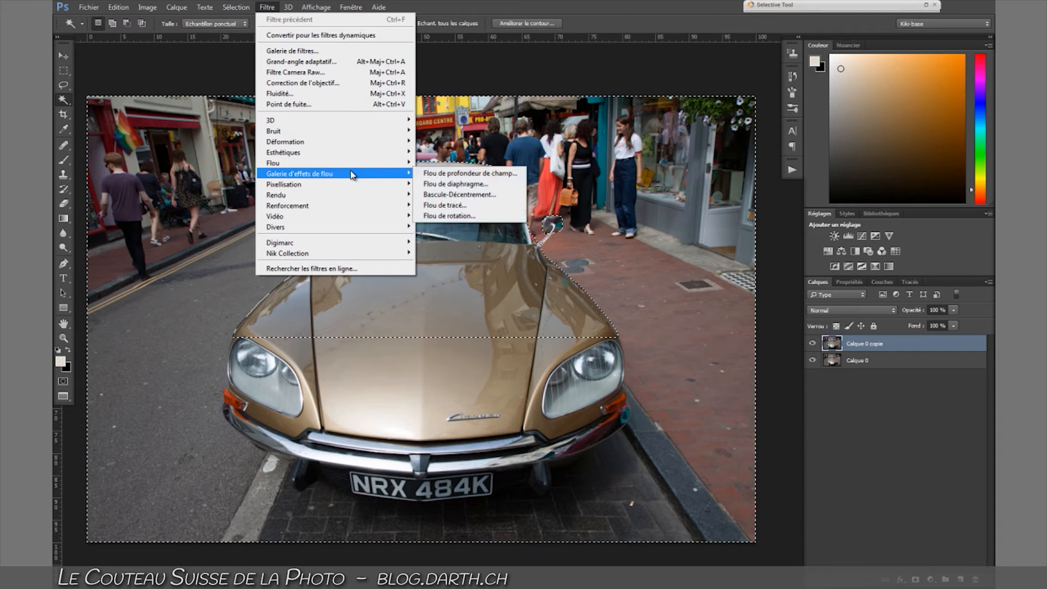
pyautogui.click(462, 195)
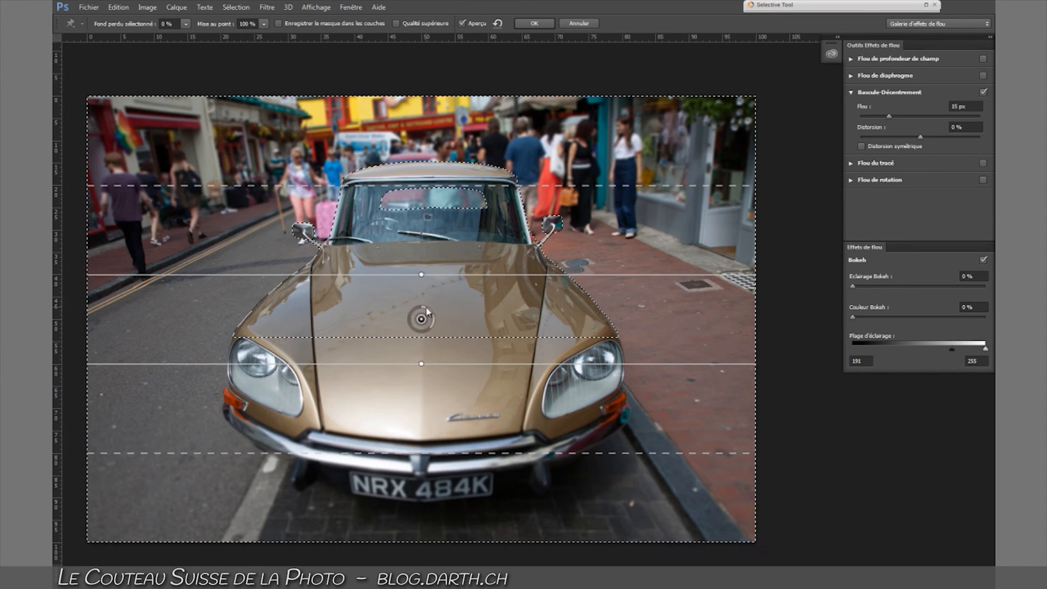
pyautogui.moveTo(430, 333); pyautogui.dragTo(411, 327)
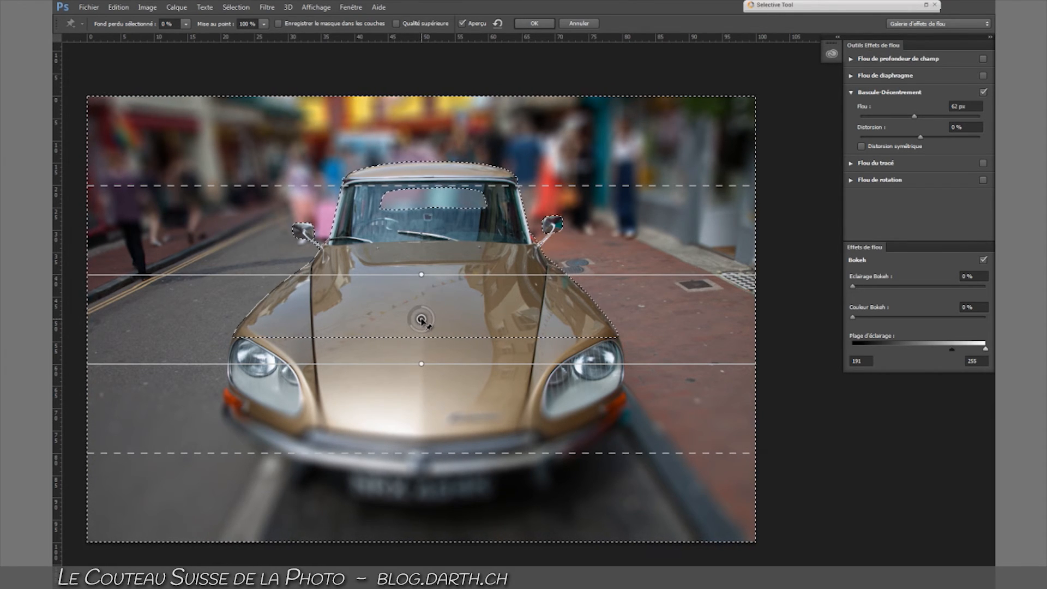
# - Move the tilt-shift centre down to the lower hood and extend the sharp zone's lower edge to the bottom of the number plate
pyautogui.moveTo(422, 321); pyautogui.dragTo(439, 409)
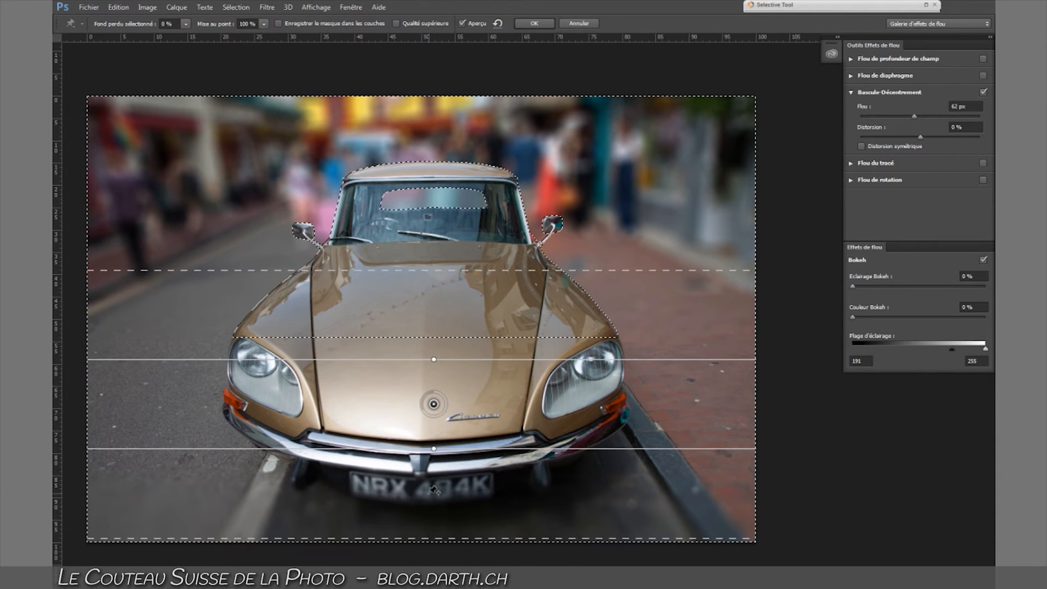
pyautogui.moveTo(423, 444); pyautogui.dragTo(431, 498)
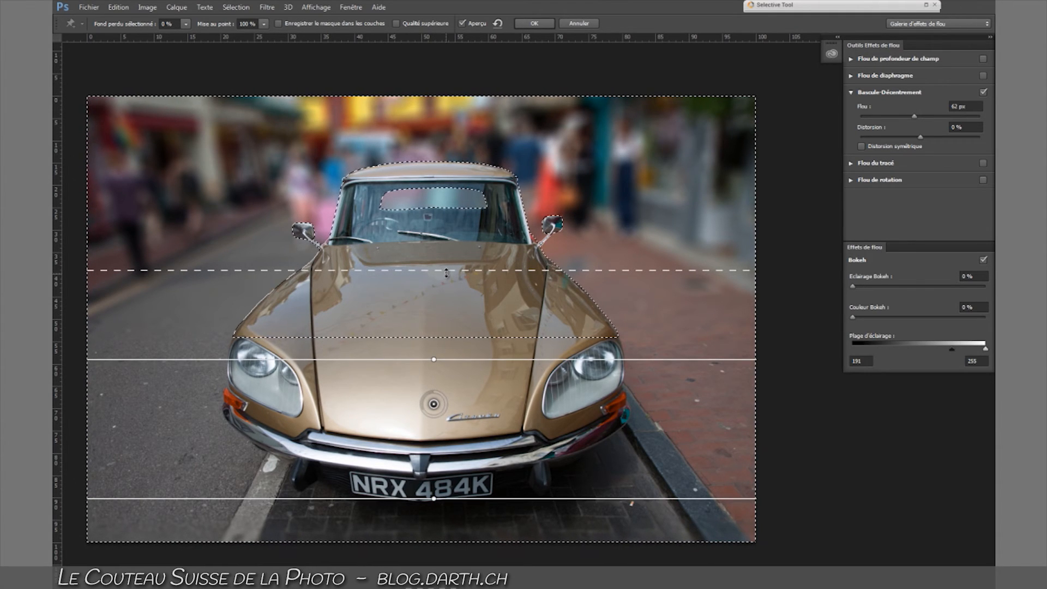
# - Adjust the tilt-shift's upper transition line, placing it across the hood just below the windshield
pyautogui.moveTo(446, 273); pyautogui.dragTo(447, 111)
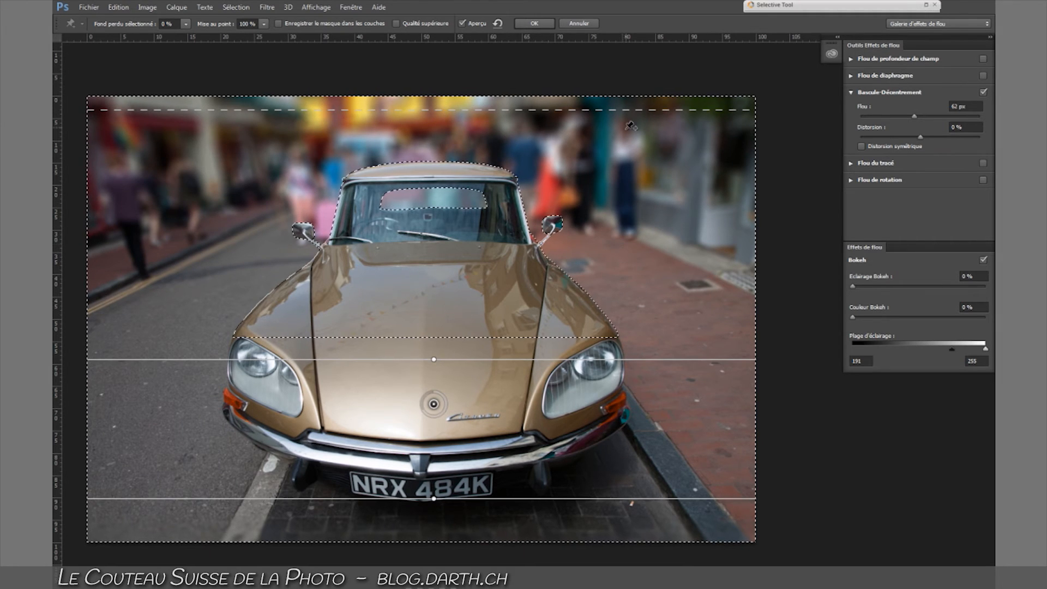
pyautogui.moveTo(526, 111); pyautogui.dragTo(529, 130)
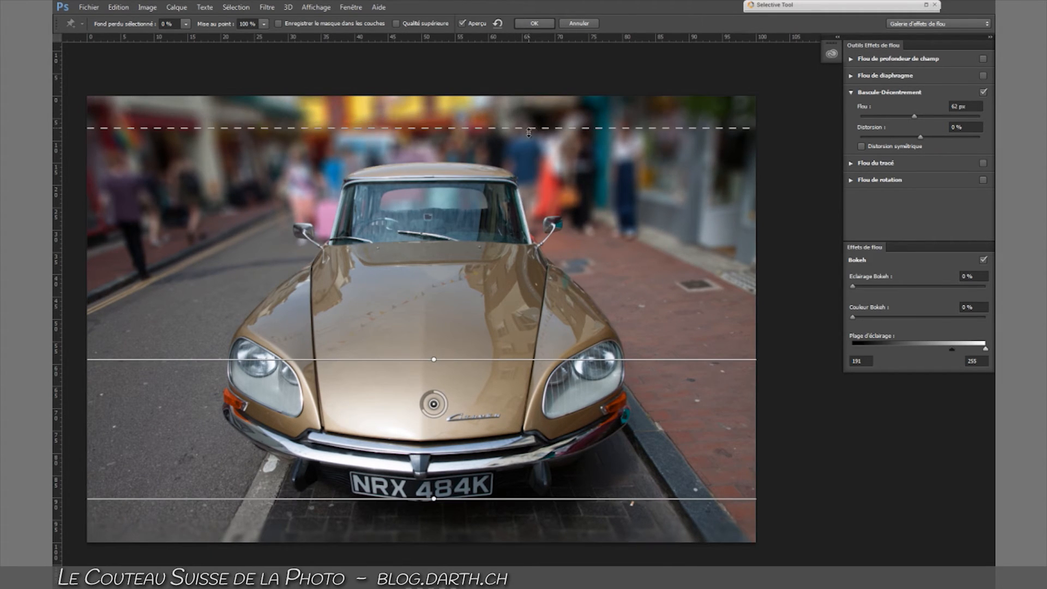
pyautogui.moveTo(522, 239); pyautogui.dragTo(527, 261)
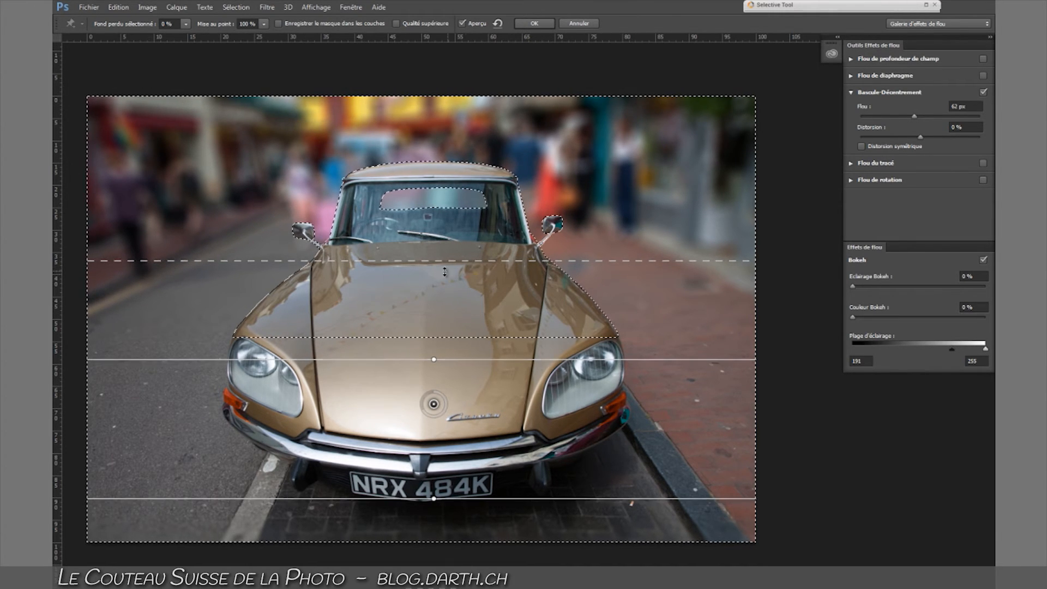
# - Lower the tilt-shift's upper transition line slightly on the hood and reduce the blur to 14 px
pyautogui.moveTo(463, 262); pyautogui.dragTo(465, 271)
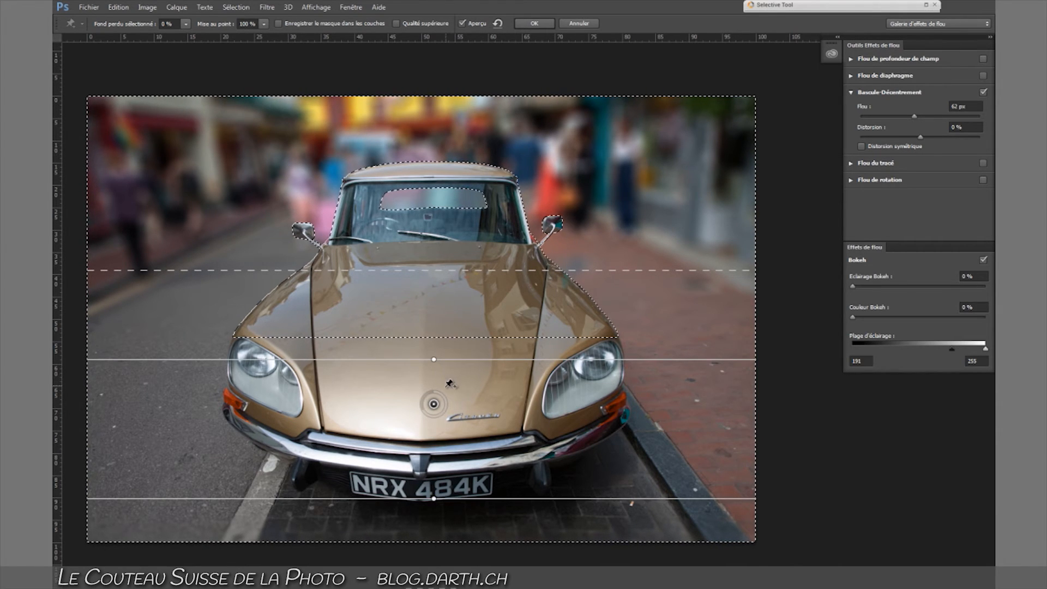
pyautogui.moveTo(425, 413); pyautogui.dragTo(446, 416)
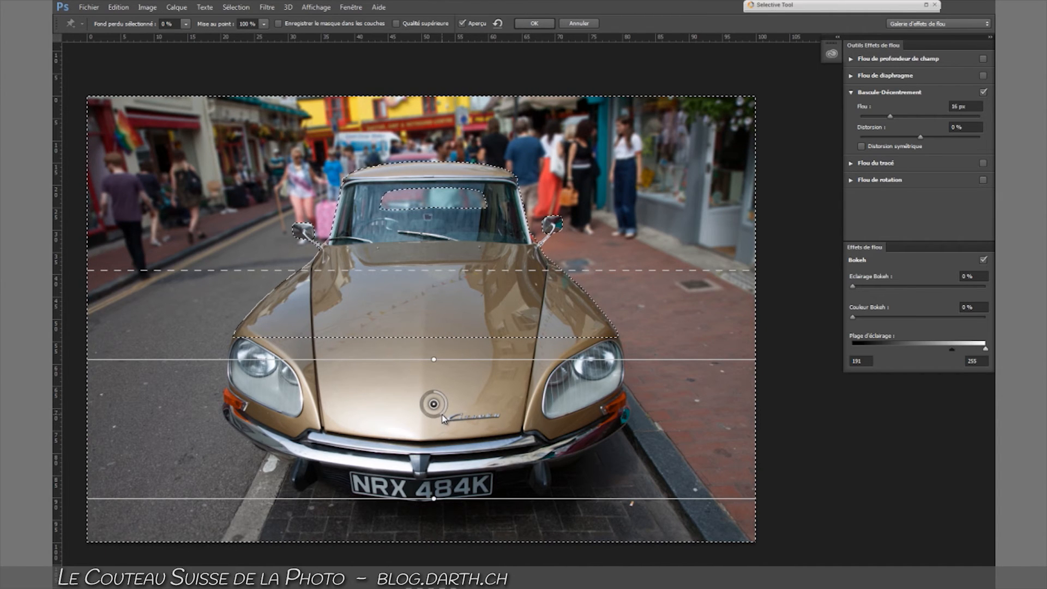
pyautogui.moveTo(442, 414); pyautogui.dragTo(444, 413)
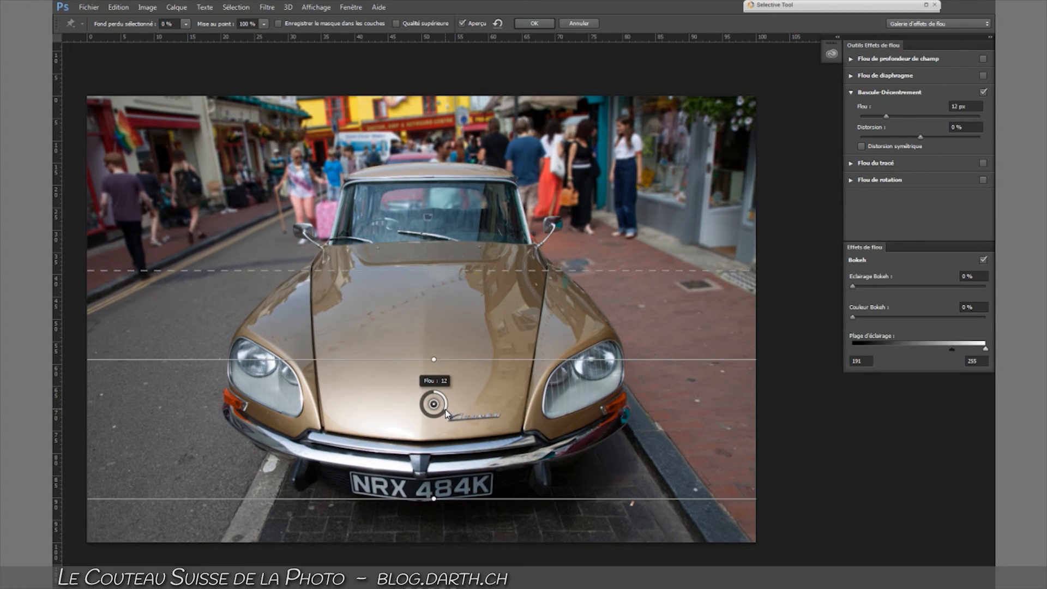
pyautogui.moveTo(445, 415); pyautogui.dragTo(445, 415)
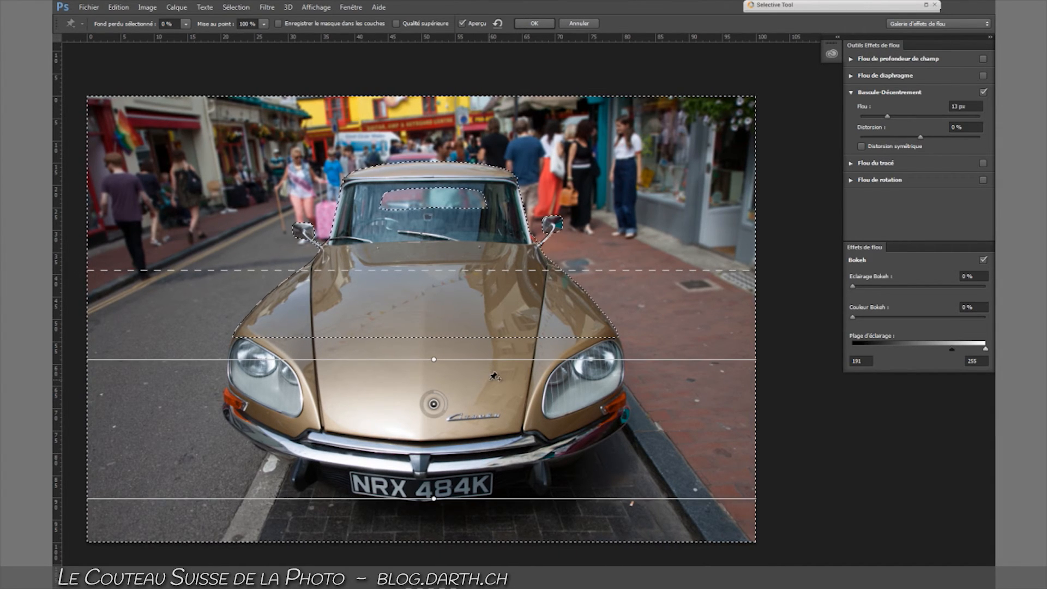
pyautogui.moveTo(444, 410); pyautogui.dragTo(426, 429)
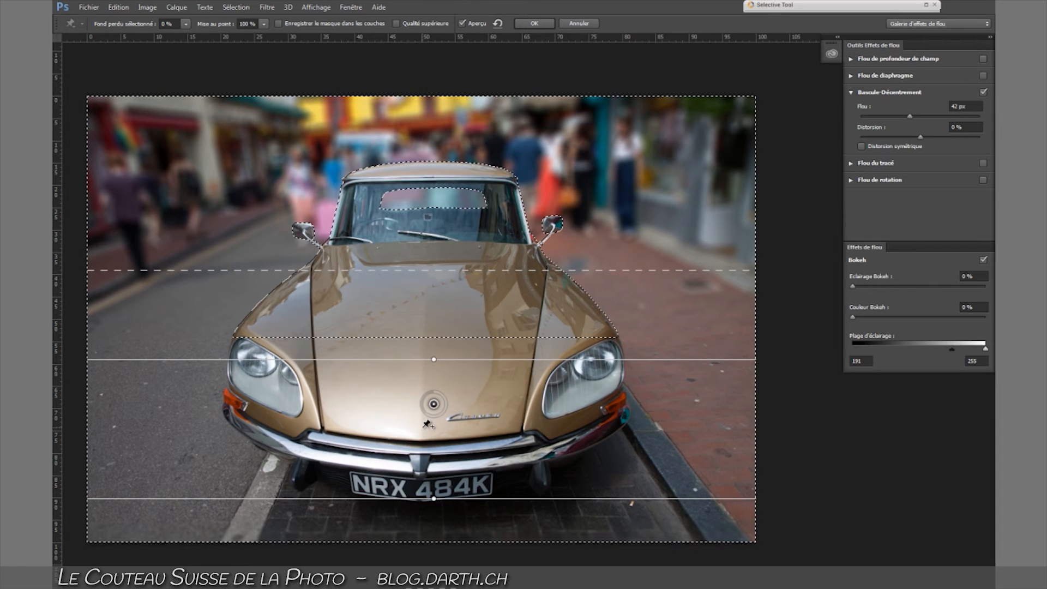
pyautogui.moveTo(427, 414); pyautogui.dragTo(438, 414)
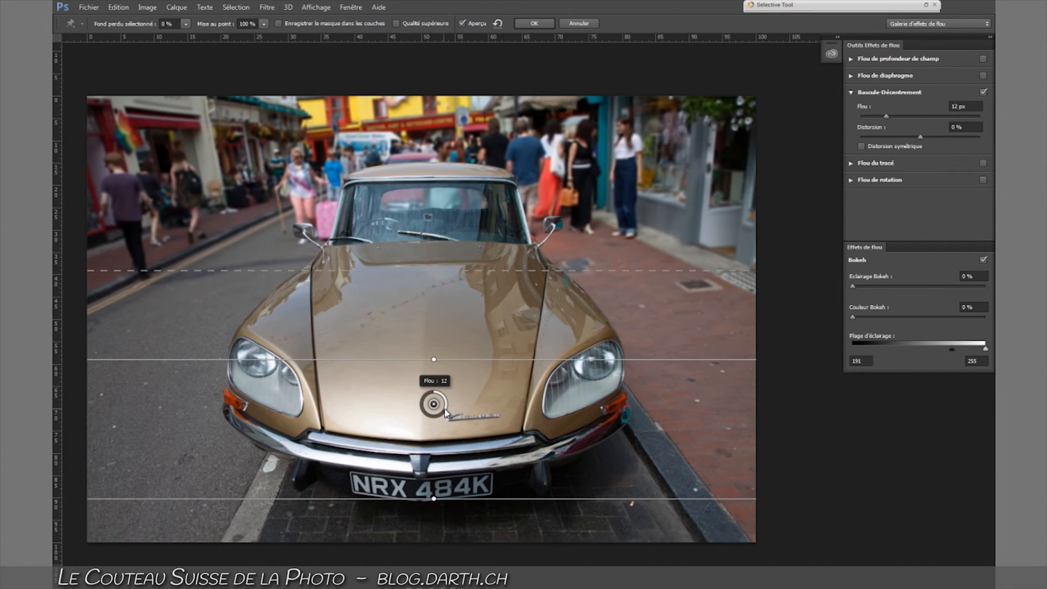
pyautogui.moveTo(445, 417); pyautogui.dragTo(445, 418)
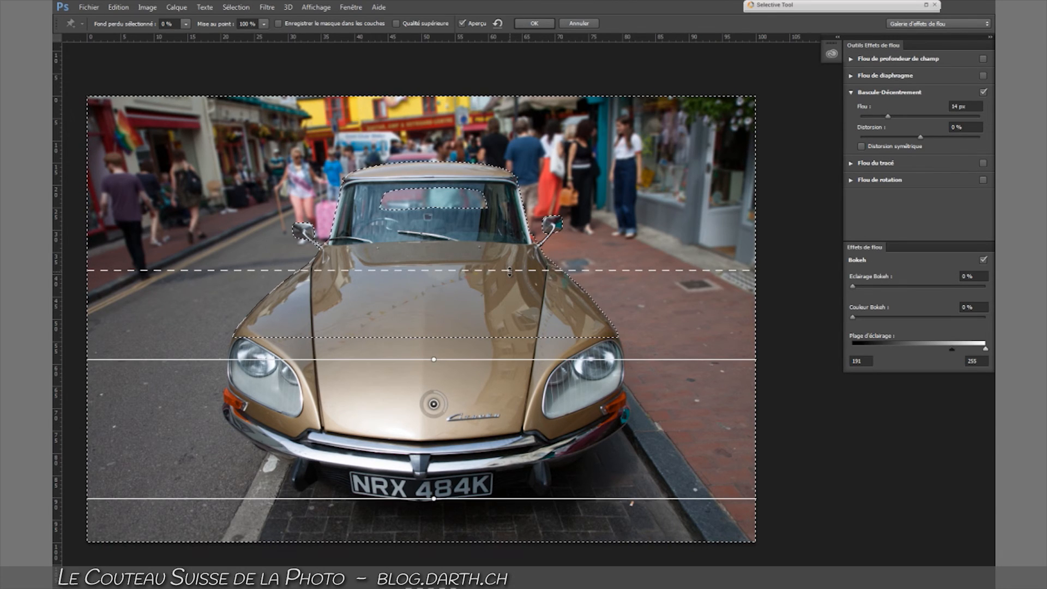
# - Apply the tilt-shift with its upper transition line lowered to the middle of the hood, and clear the selection
pyautogui.moveTo(509, 271); pyautogui.dragTo(506, 287)
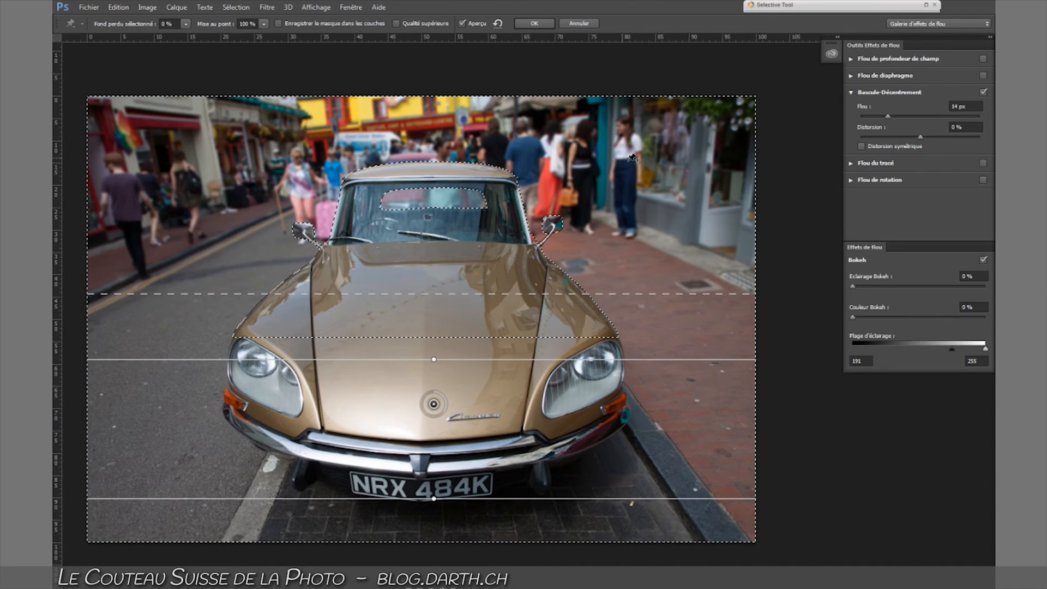
pyautogui.click(530, 23)
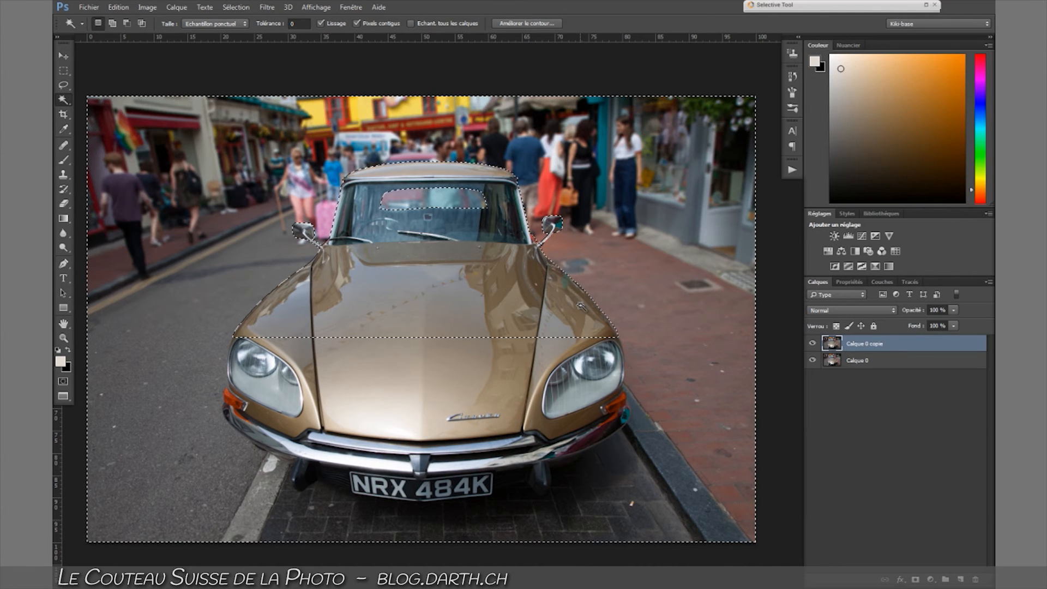
pyautogui.hotkey('ctrl', 'd')
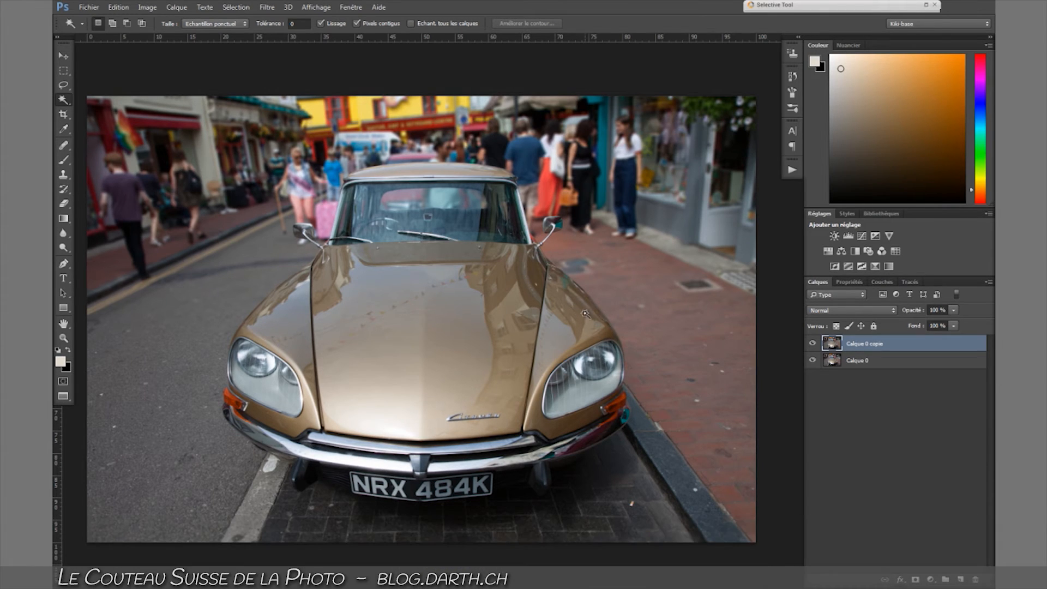
# - Inspect the blur's edges up close around both wing mirrors, the windshield and roof, and the fender above the headlight
pyautogui.press('z')
pyautogui.moveTo(541, 224); pyautogui.dragTo(647, 205)
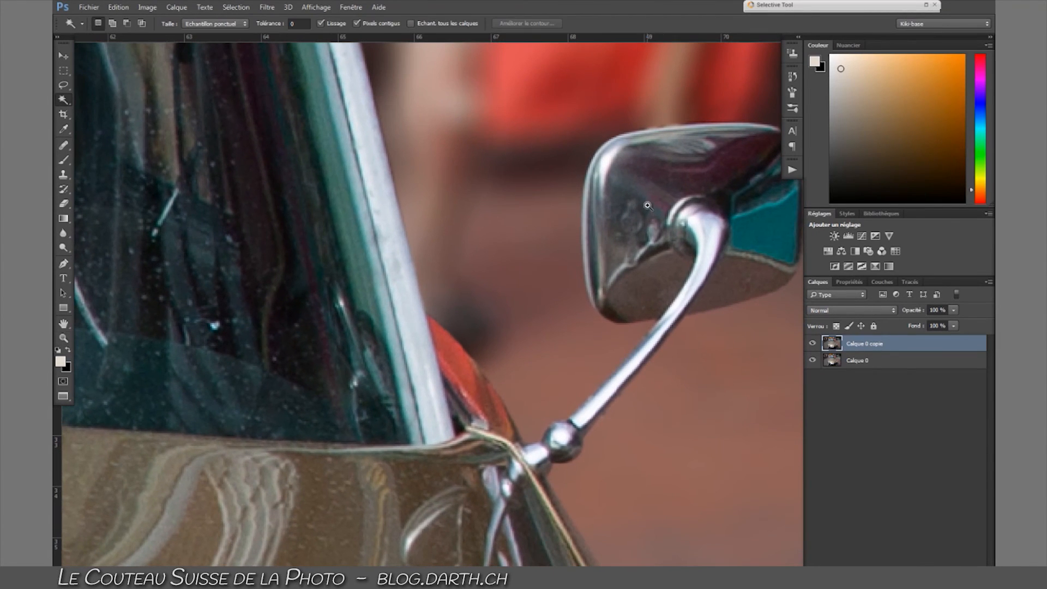
pyautogui.press('z')
pyautogui.moveTo(660, 149); pyautogui.dragTo(461, 120)
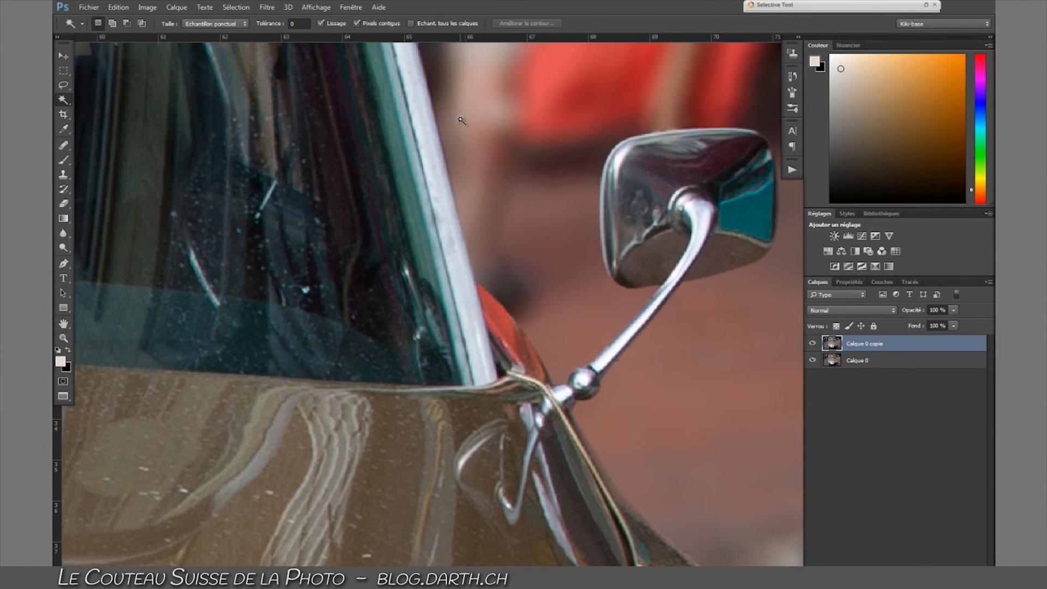
pyautogui.press('z')
pyautogui.press('w')
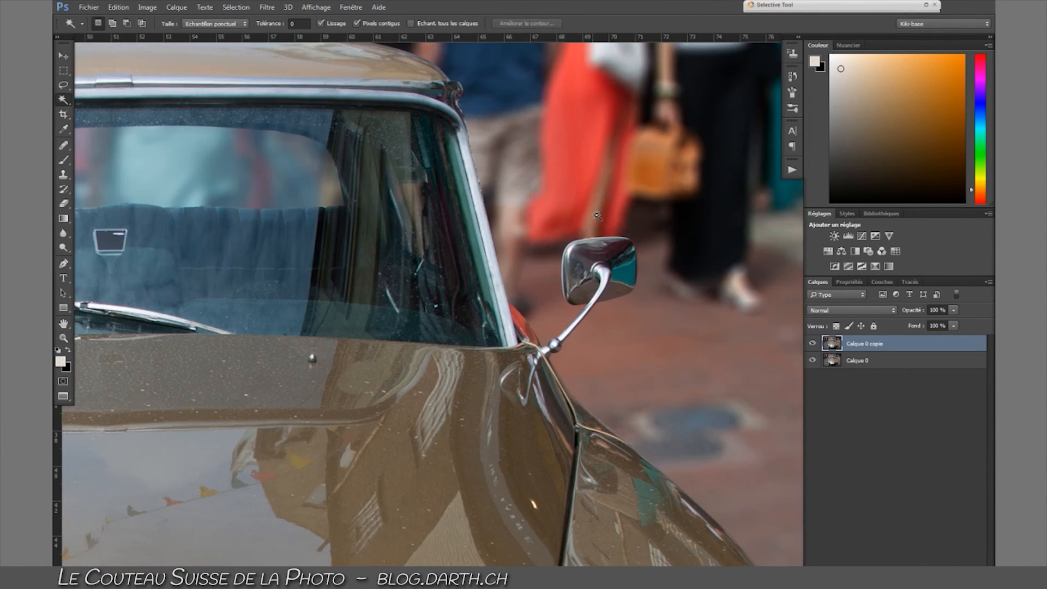
pyautogui.moveTo(371, 113); pyautogui.dragTo(513, 271)
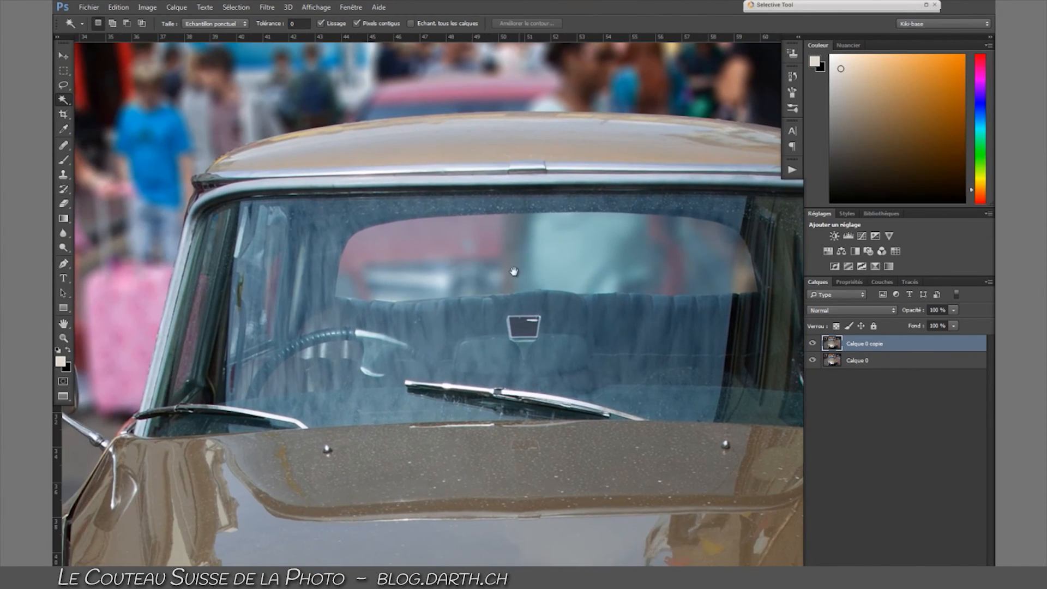
pyautogui.moveTo(204, 361); pyautogui.dragTo(333, 348)
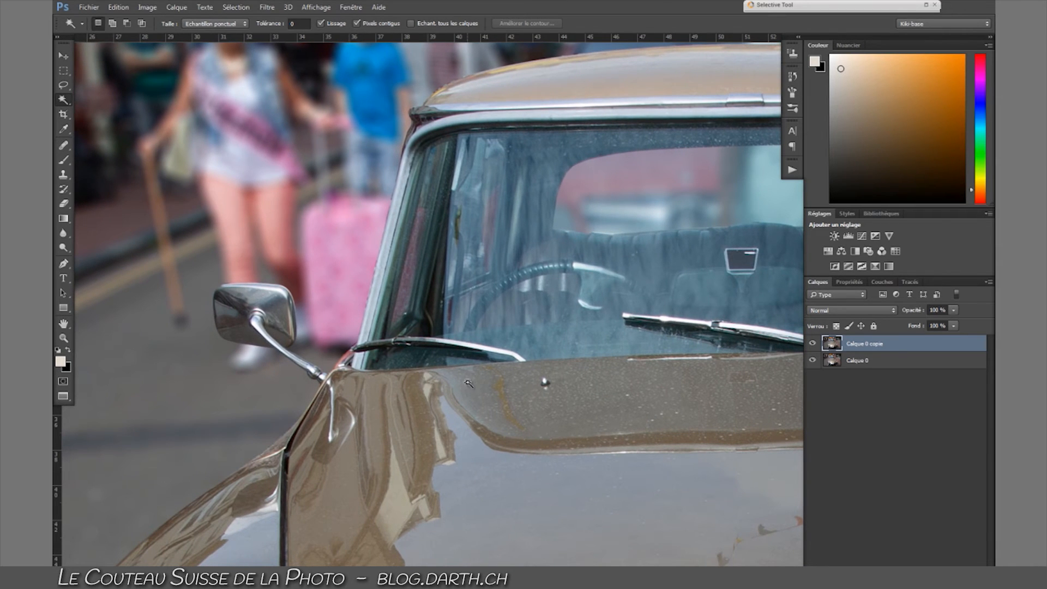
pyautogui.moveTo(300, 491); pyautogui.dragTo(547, 262)
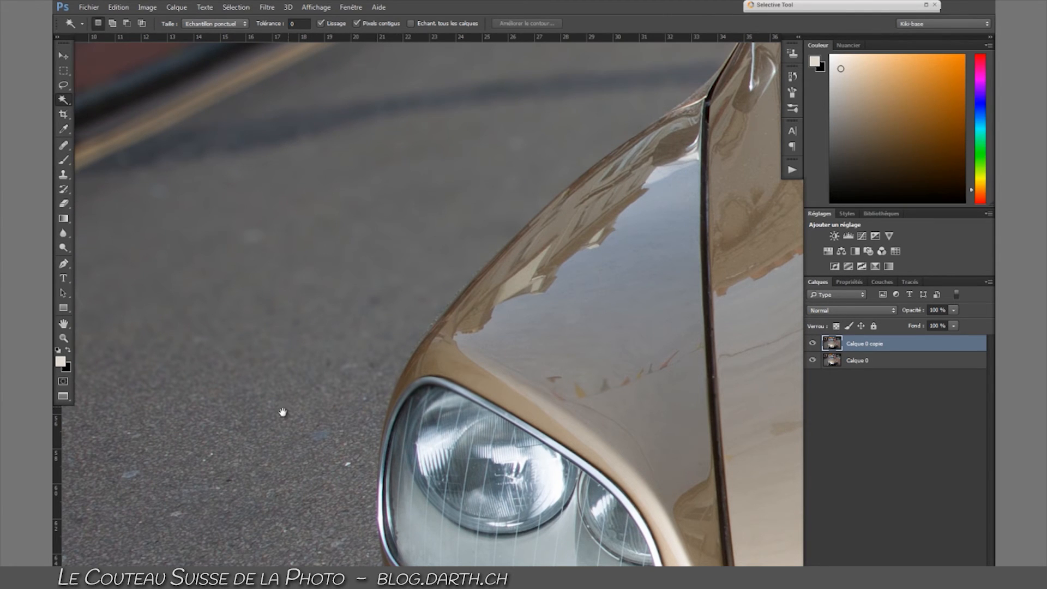
pyautogui.moveTo(499, 213); pyautogui.dragTo(388, 349)
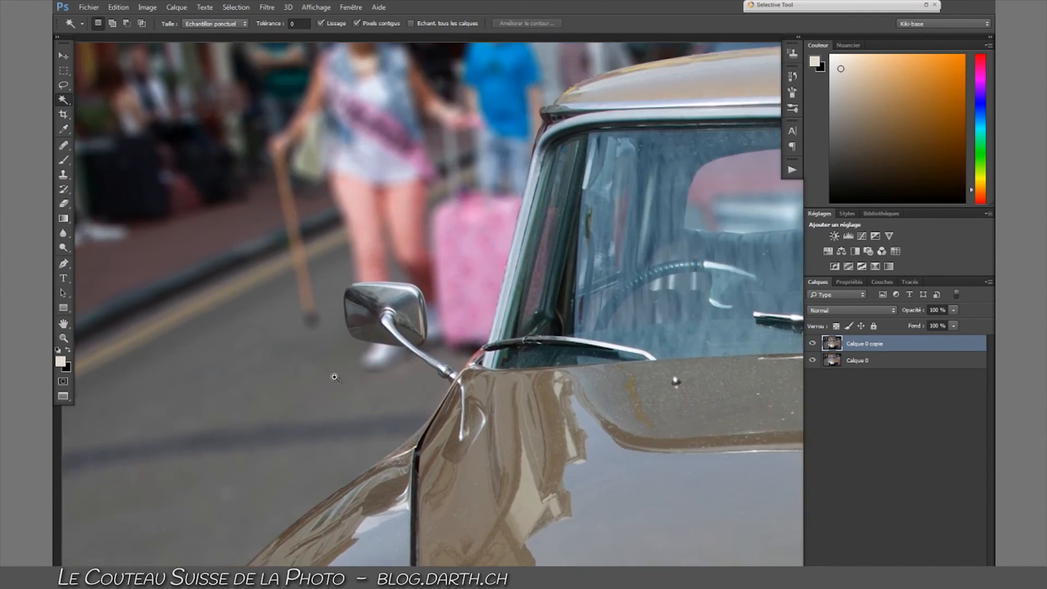
pyautogui.keyDown('alt'); pyautogui.click(506, 336); pyautogui.keyUp('alt')
pyautogui.moveTo(568, 361); pyautogui.dragTo(419, 244)
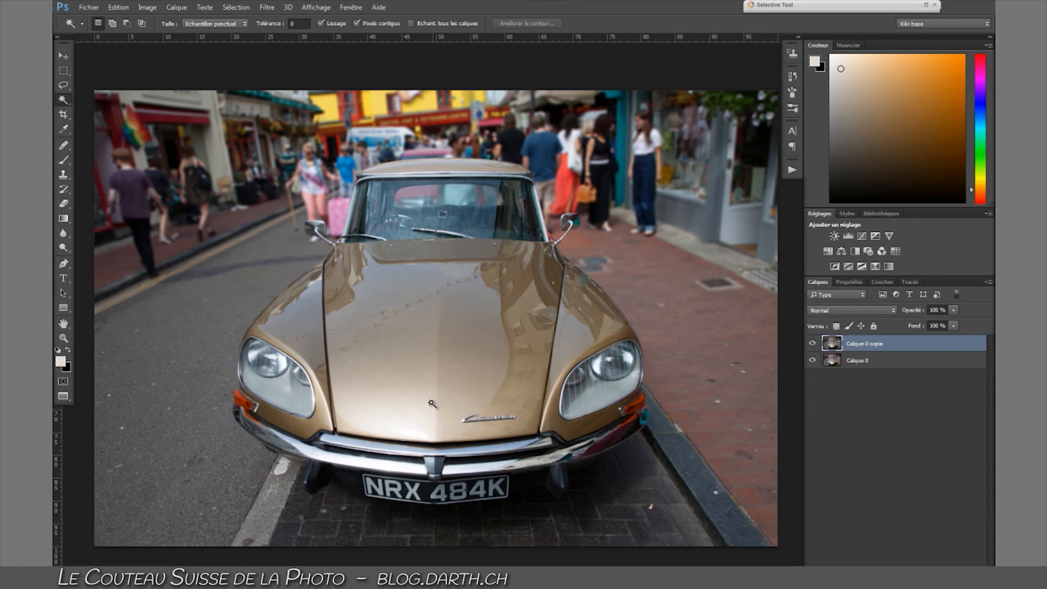
# - Add a Curves adjustment layer that darkens the photo, with a curve point at input 149 and output 106
pyautogui.click(861, 237)
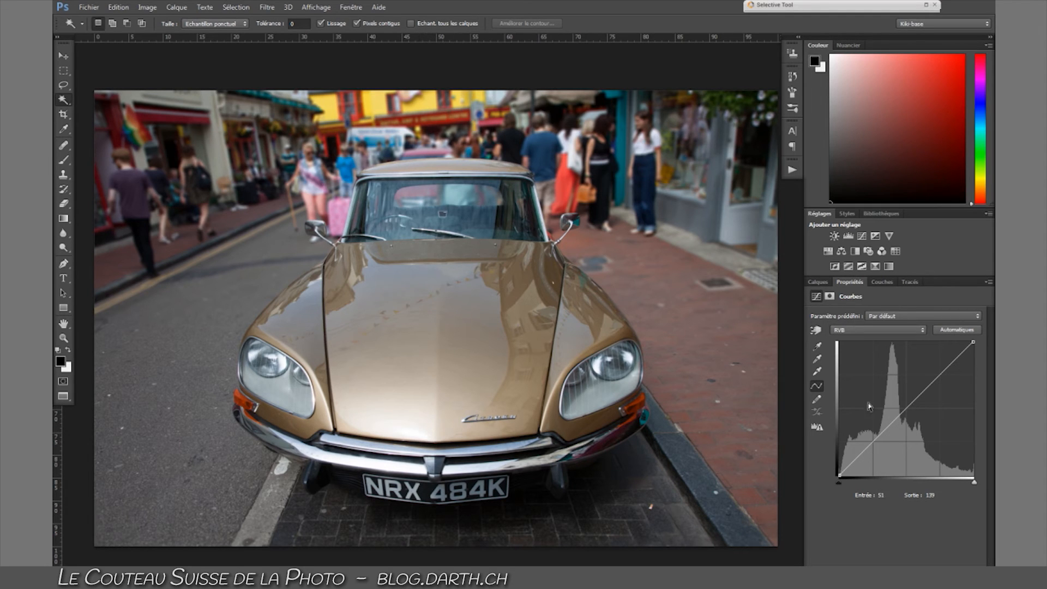
pyautogui.moveTo(901, 413); pyautogui.dragTo(919, 420)
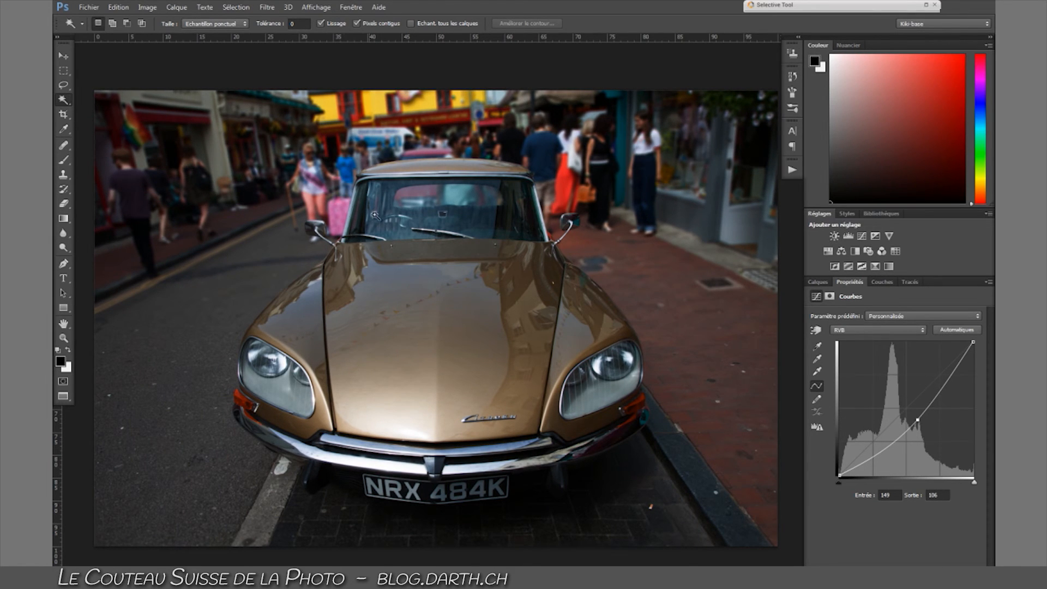
pyautogui.click(818, 283)
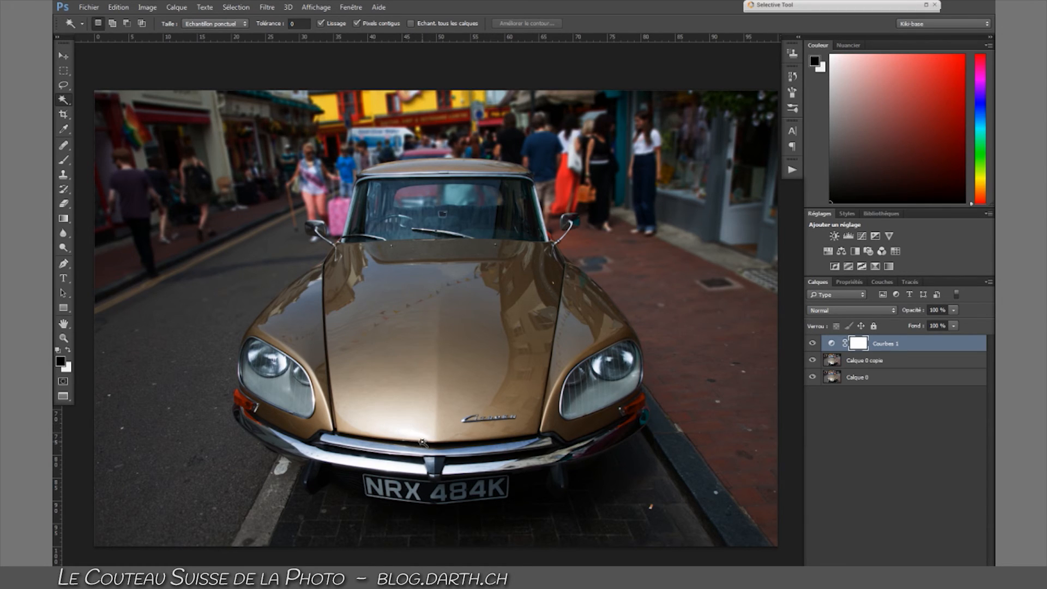
# - Apply the merged RVB image to the Courbes 1 layer mask using the Produit operation at 100 % opacity
pyautogui.click(148, 8)
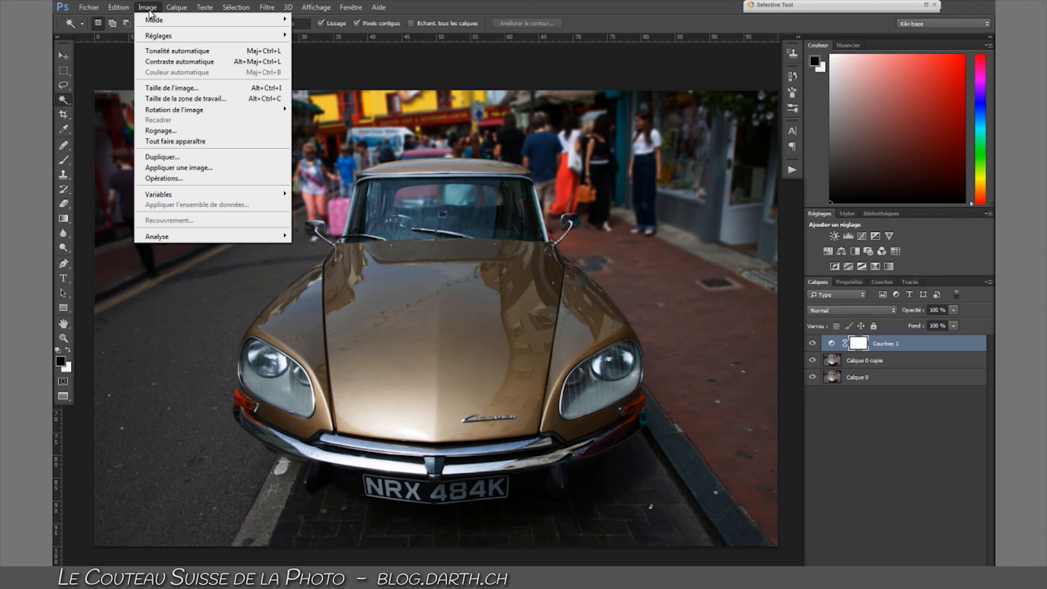
pyautogui.click(179, 168)
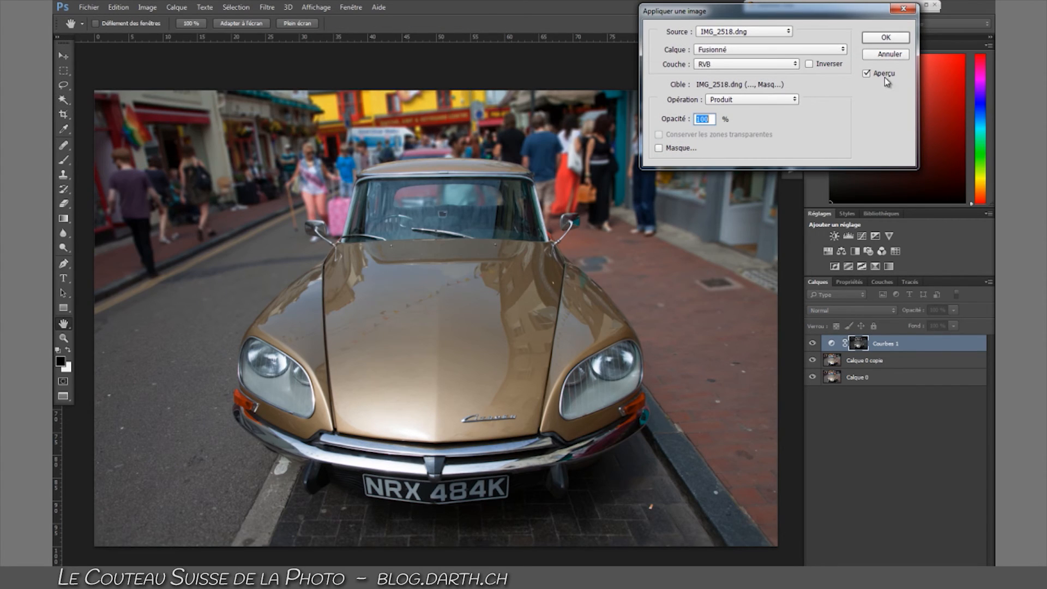
pyautogui.click(889, 38)
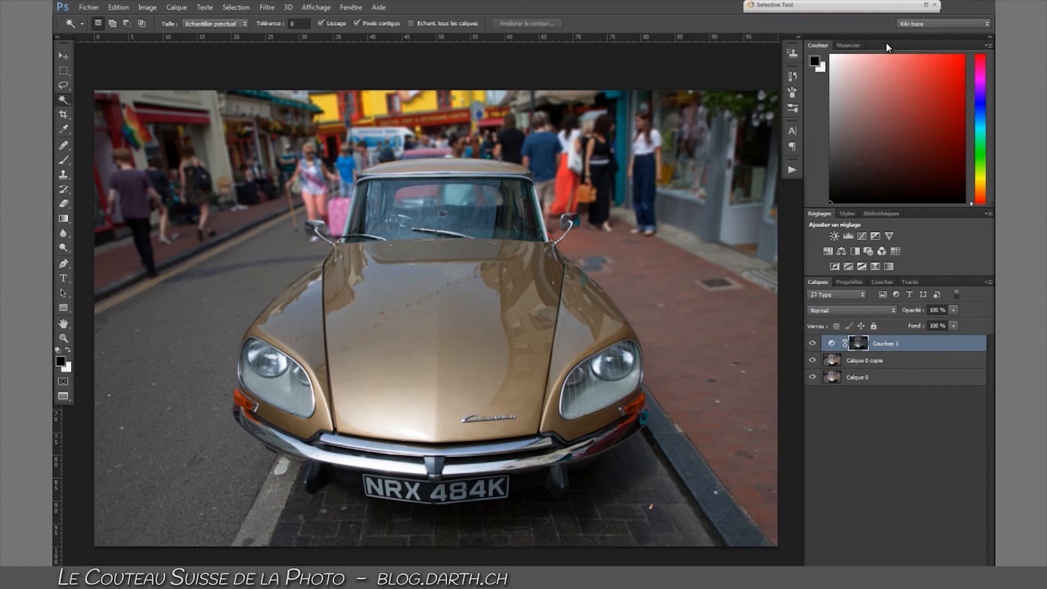
# - Compare the photo with and without the Courbes 1 adjustment layer
pyautogui.click(813, 346)
pyautogui.click(813, 346)
pyautogui.click(814, 347)
pyautogui.click(814, 347)
pyautogui.click(814, 344)
pyautogui.click(814, 344)
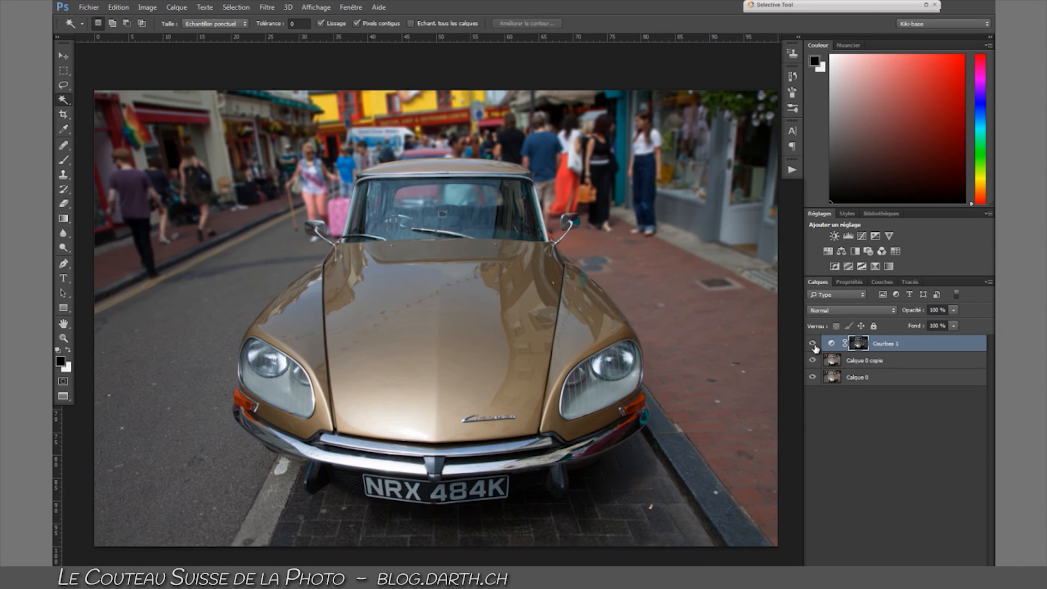
# - Display the Courbes 1 mask alone, apply the merged image to it again with Produit at 100 %, and return to the normal view
pyautogui.keyDown('alt'); pyautogui.click(858, 351); pyautogui.keyUp('alt')
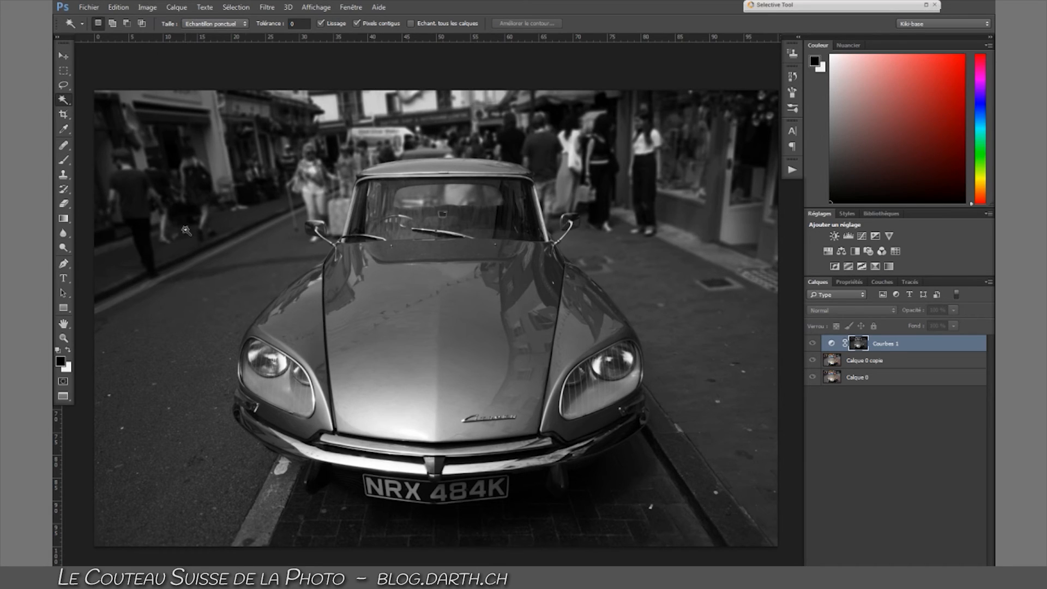
pyautogui.click(148, 10)
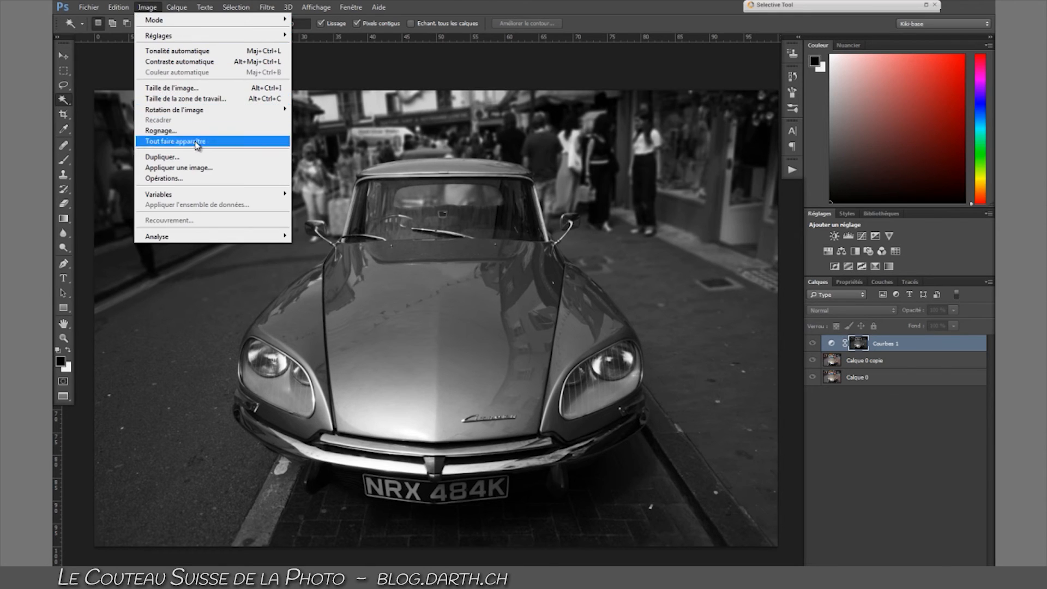
pyautogui.click(196, 170)
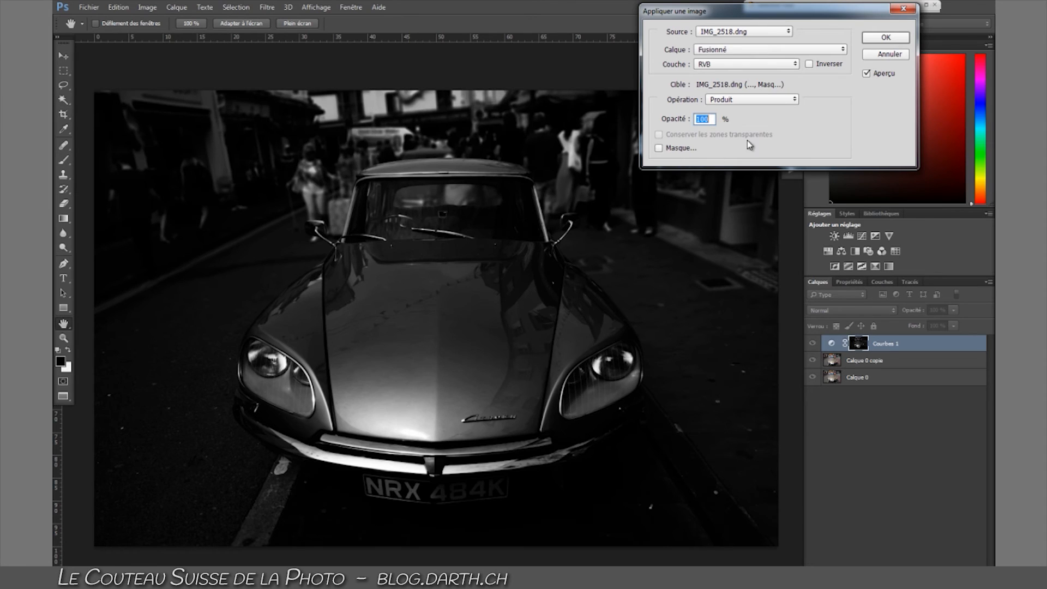
pyautogui.click(877, 54)
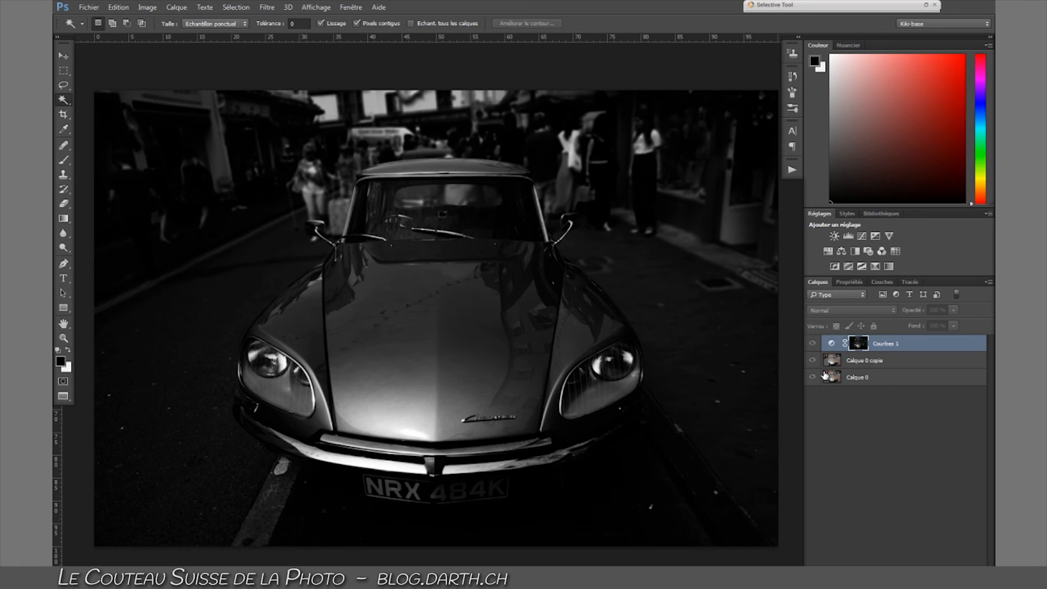
pyautogui.keyDown('alt'); pyautogui.click(863, 349); pyautogui.keyUp('alt')
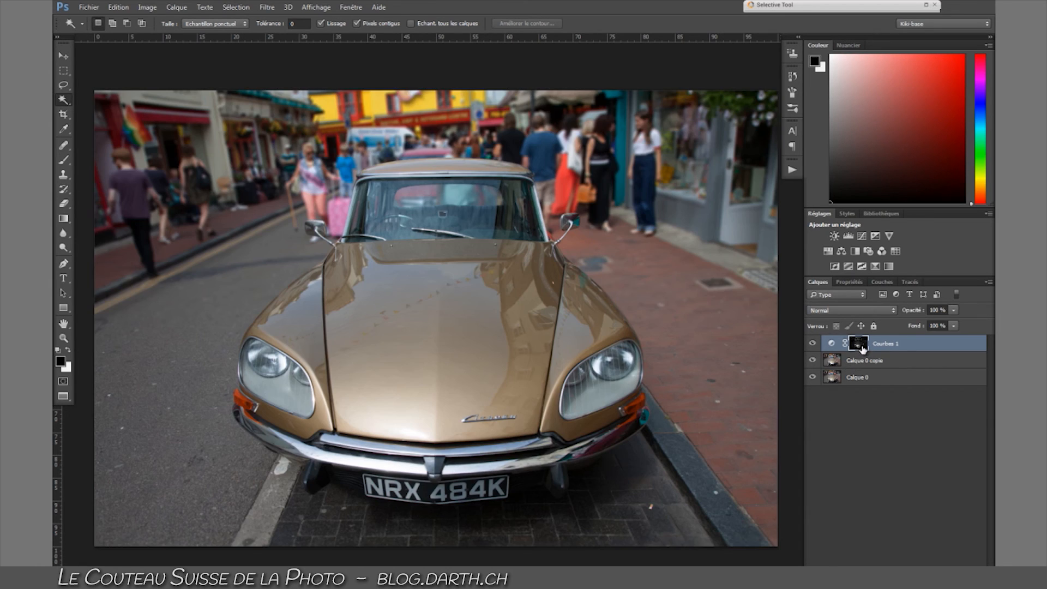
# - Toggle the Courbes 1 layer's visibility to check the effect of its reapplied mask
pyautogui.click(813, 345)
pyautogui.click(813, 345)
pyautogui.click(813, 344)
pyautogui.click(813, 345)
pyautogui.click(813, 346)
pyautogui.click(813, 345)
# - Open Color Efex Pro 4 from the Selective Tool and bring up its Tonal Contrast filter
pyautogui.click(925, 5)
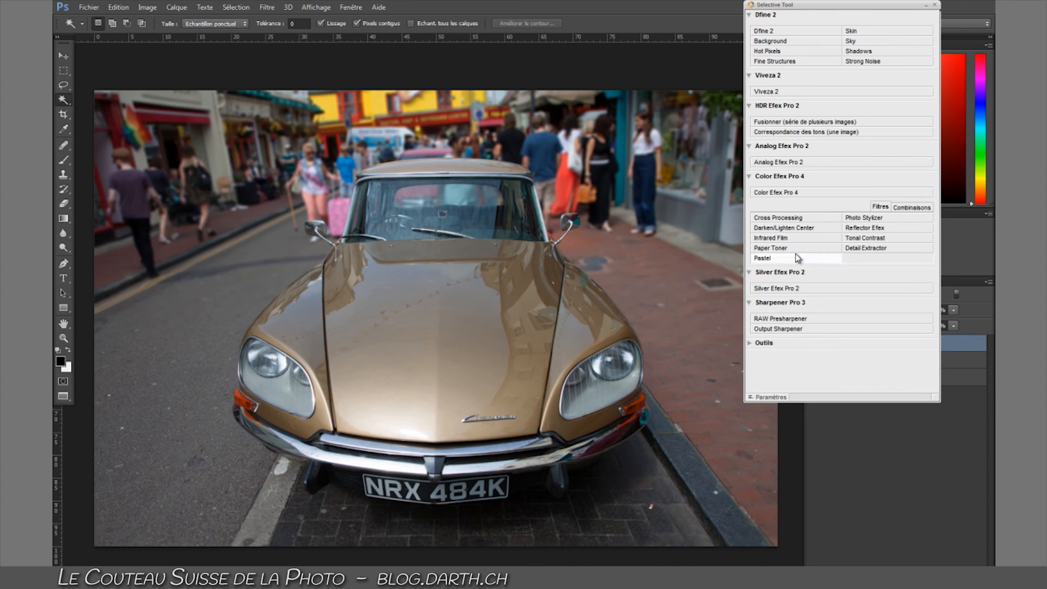
pyautogui.click(786, 194)
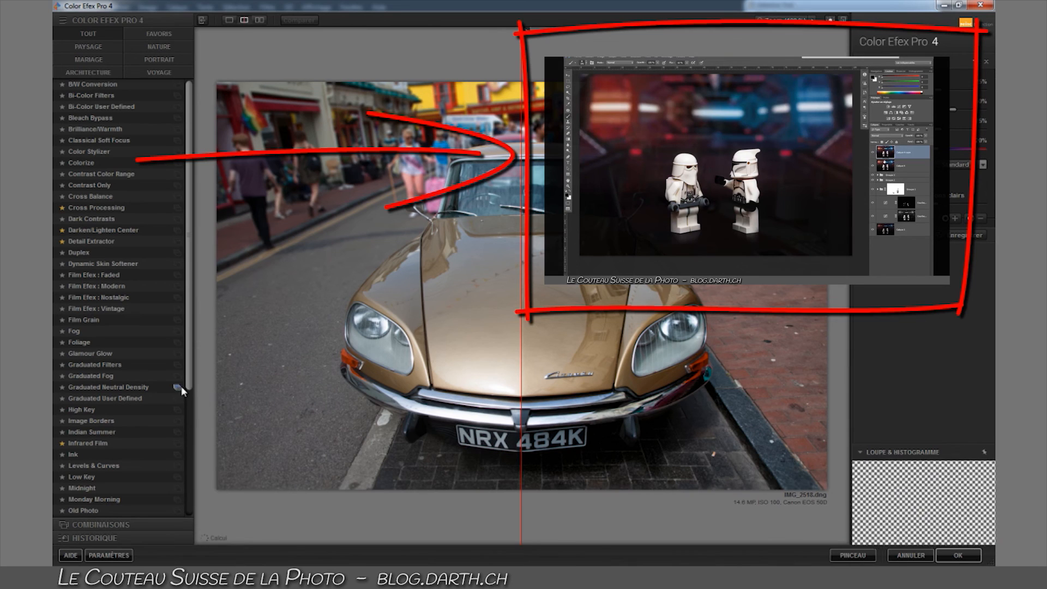
pyautogui.moveTo(189, 381); pyautogui.dragTo(183, 507)
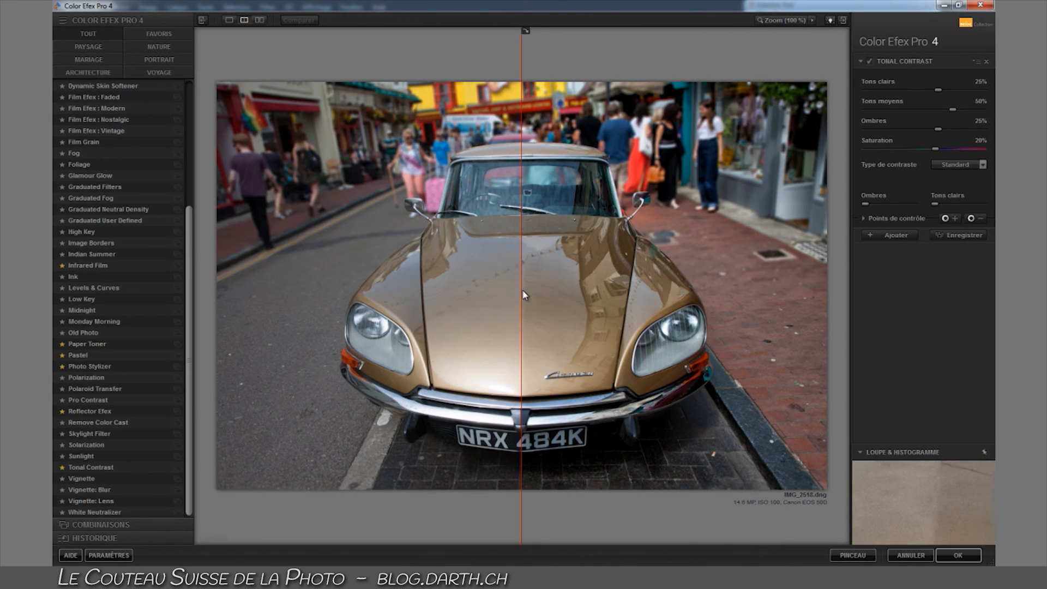
# - Move the split-preview line to the photo's left edge and compare the image with Tonal Contrast off and on
pyautogui.moveTo(521, 285); pyautogui.dragTo(201, 327)
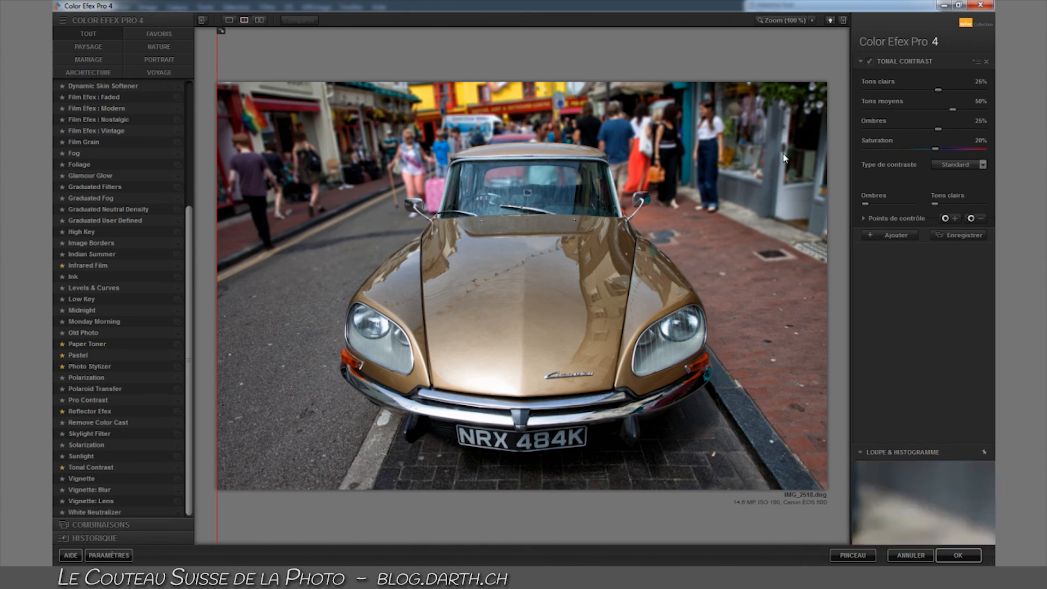
pyautogui.click(870, 61)
pyautogui.click(870, 62)
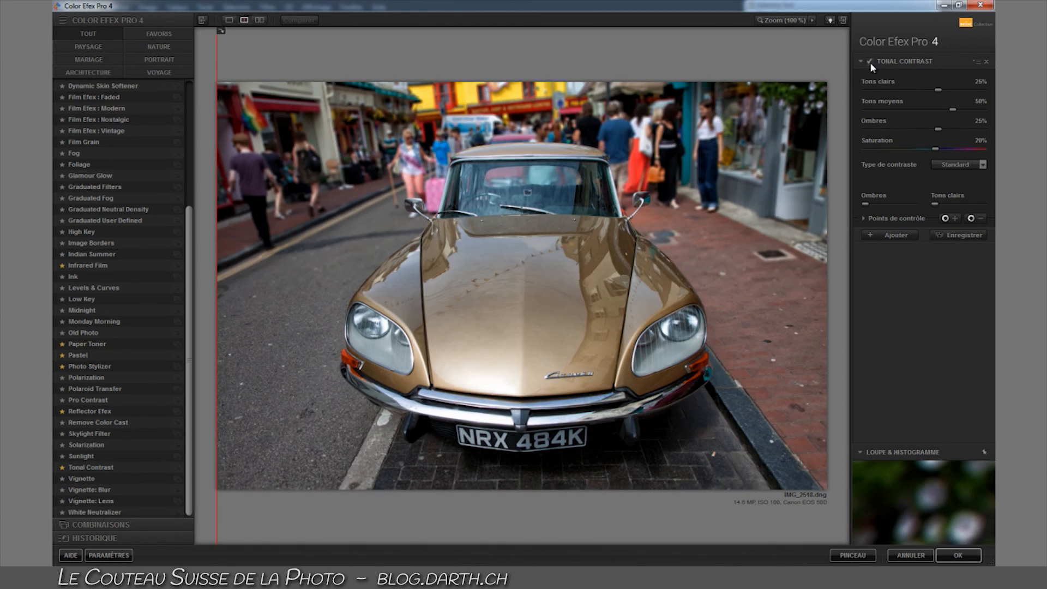
# - Recheck Tonal Contrast off and on, inspect the pavement detail in the loupe, and apply the filter
pyautogui.click(870, 61)
pyautogui.click(869, 61)
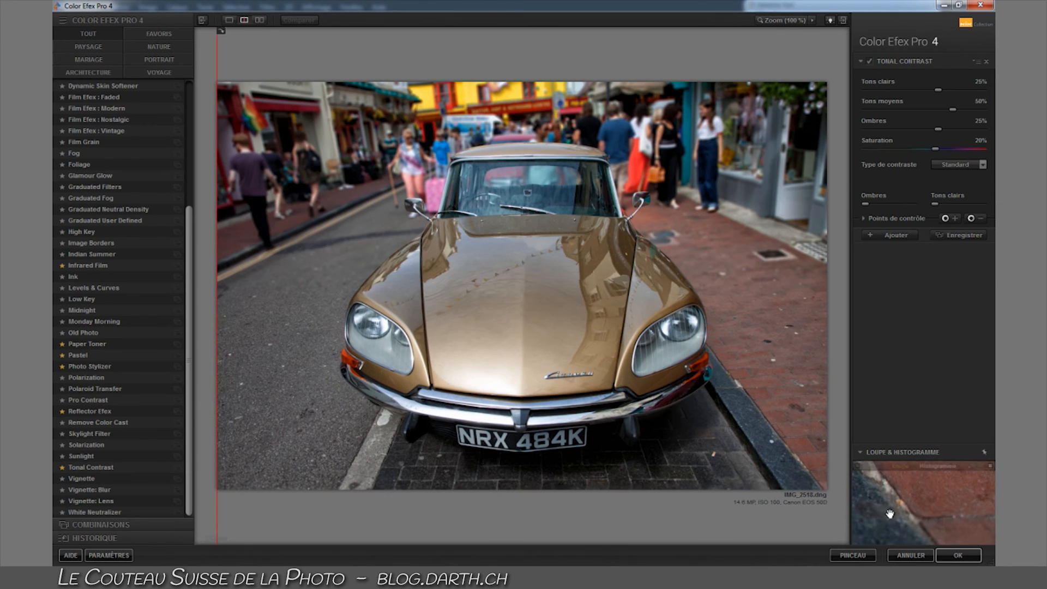
pyautogui.moveTo(924, 502); pyautogui.dragTo(897, 479)
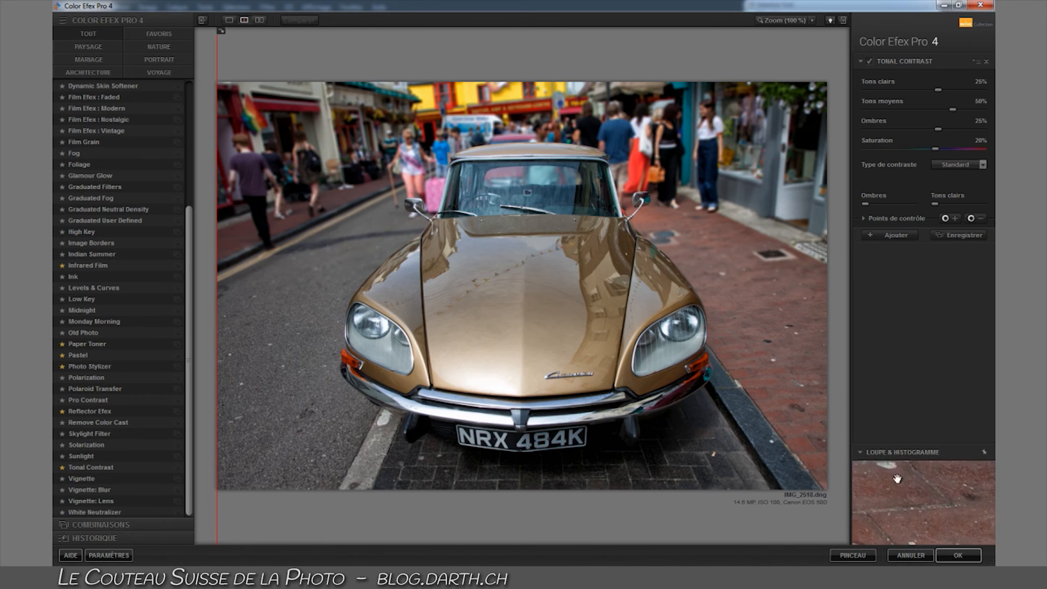
pyautogui.click(950, 551)
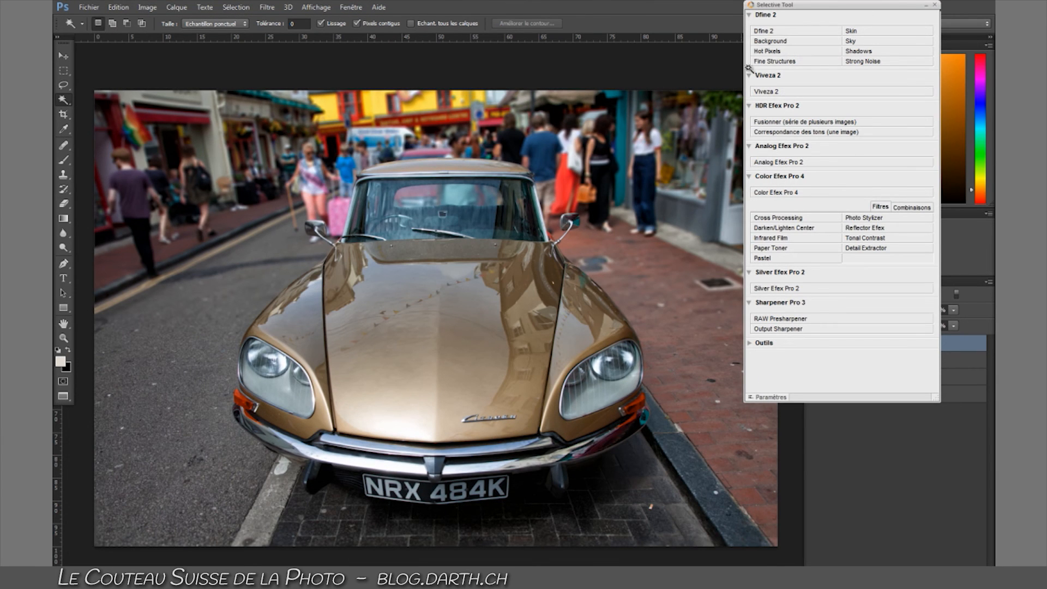
# - Open the photo in Silver Efex Pro 2, compare the two ND graduel presets, and choose 013 ND graduel (IL -1)
pyautogui.click(789, 292)
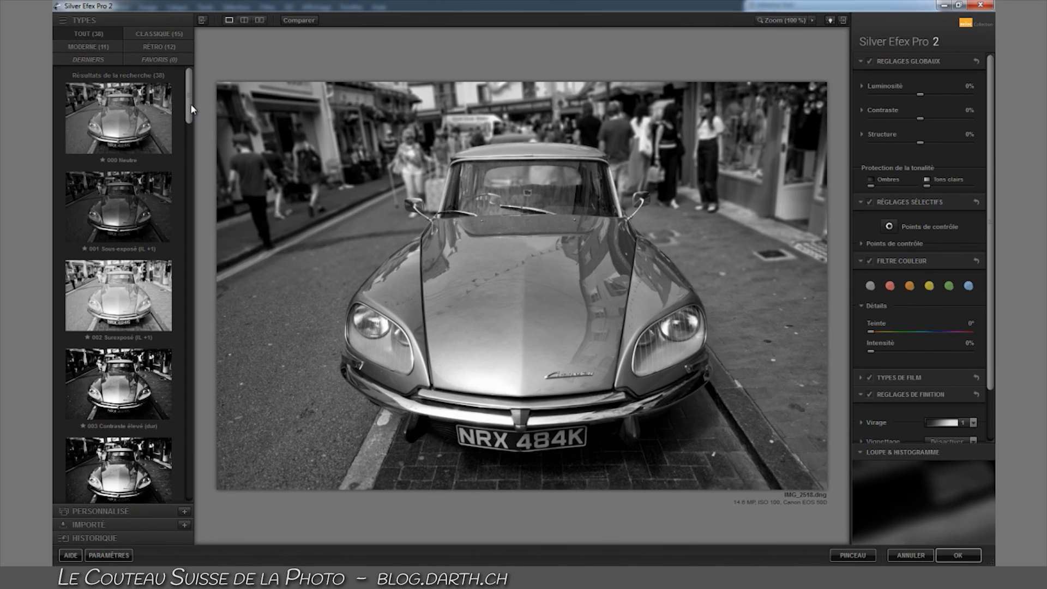
pyautogui.moveTo(188, 105); pyautogui.dragTo(205, 255)
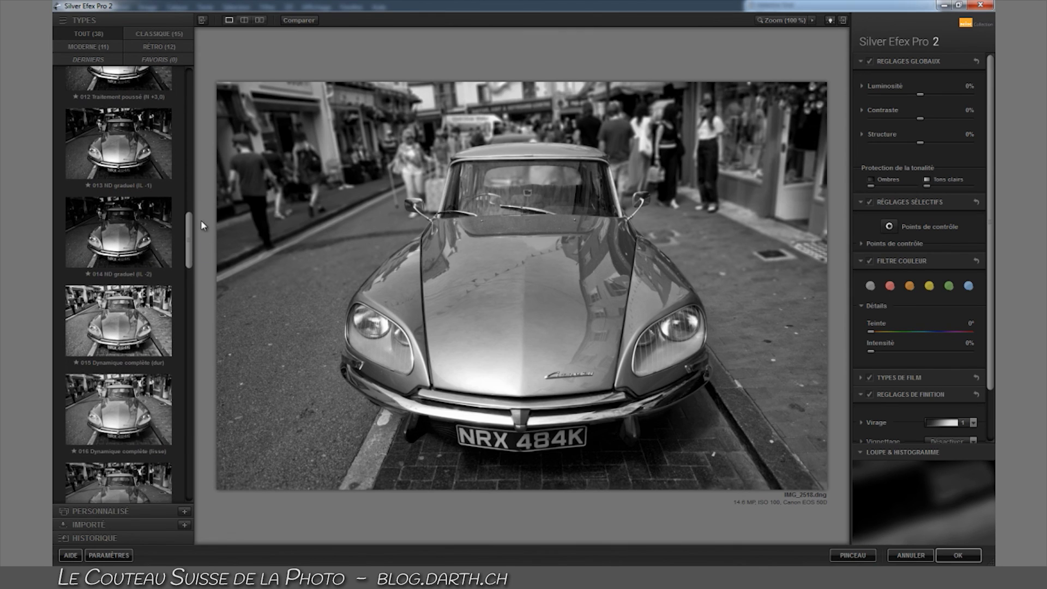
pyautogui.click(150, 160)
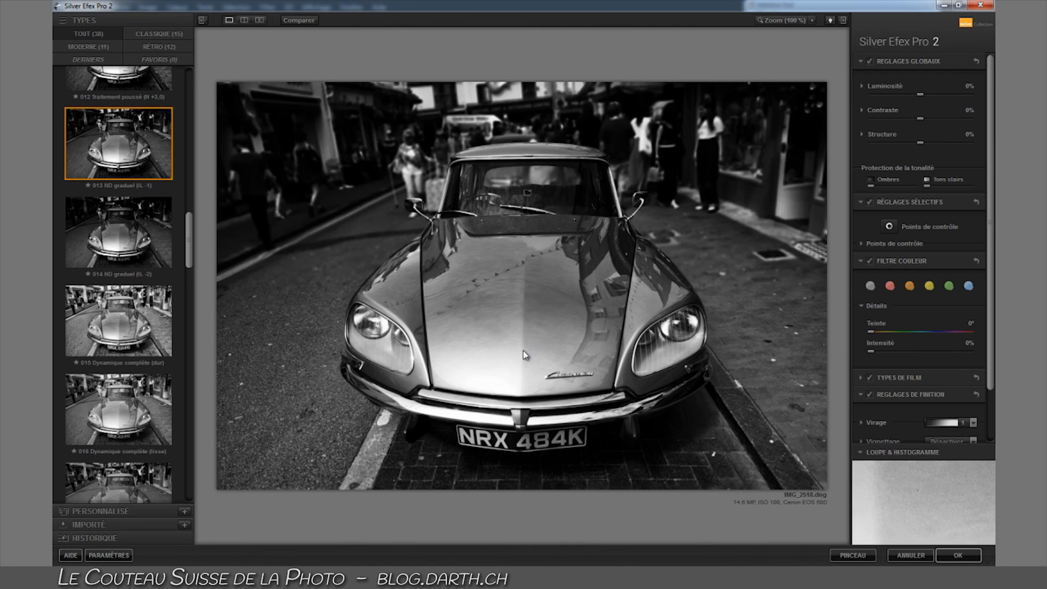
pyautogui.click(156, 252)
pyautogui.click(135, 178)
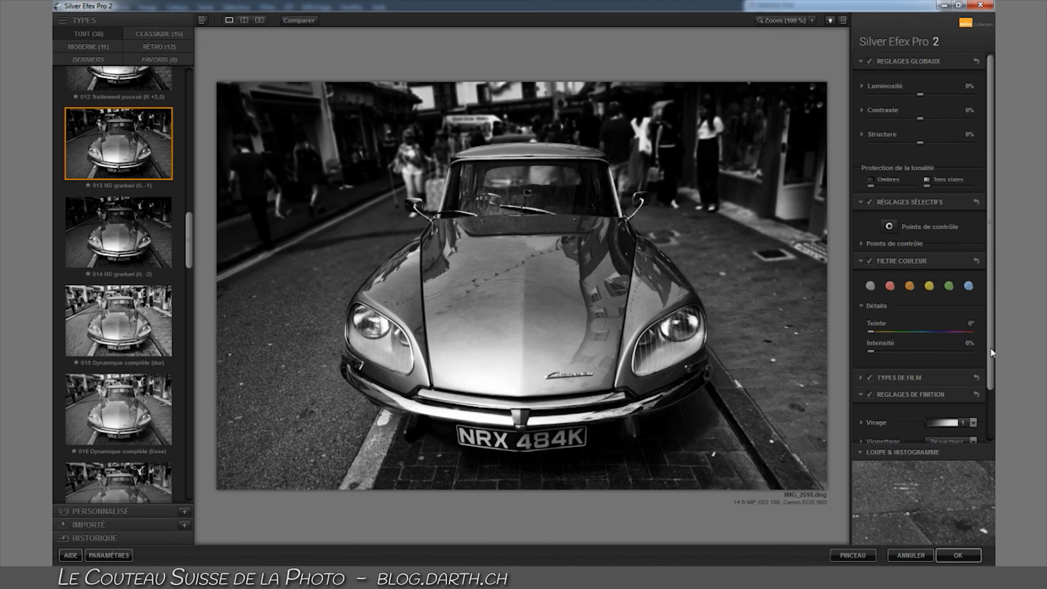
# - Set the finishing toning (Virage) to Sépia number 21
pyautogui.scroll(-3, 992, 352)
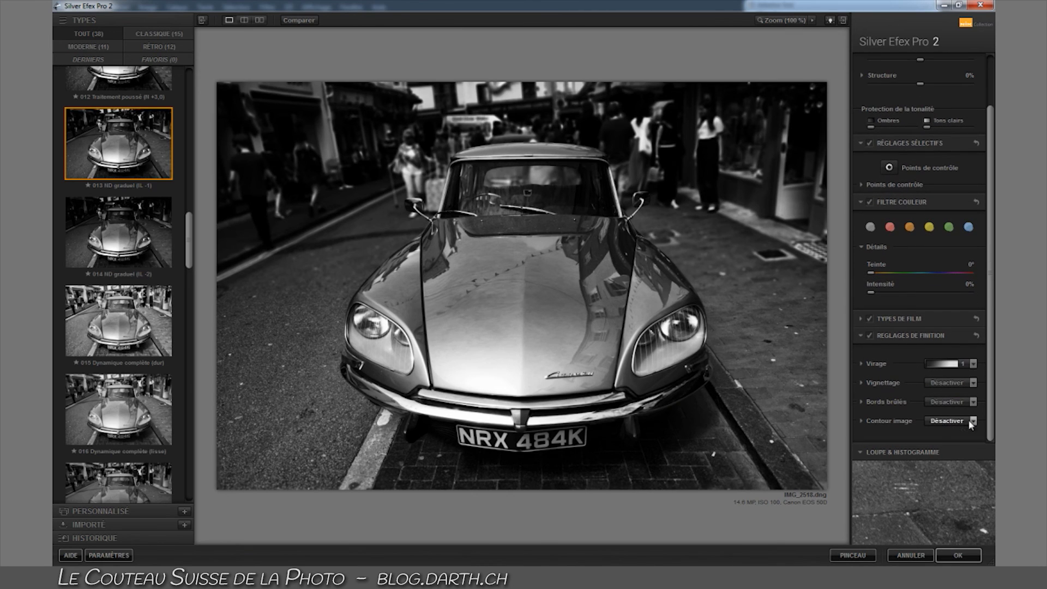
pyautogui.click(974, 364)
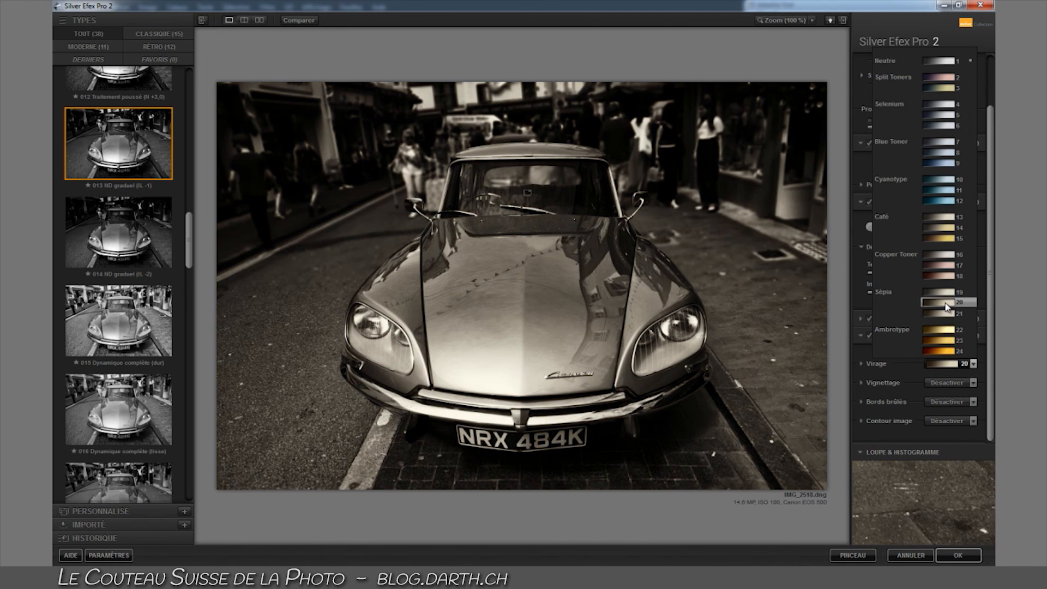
pyautogui.click(947, 314)
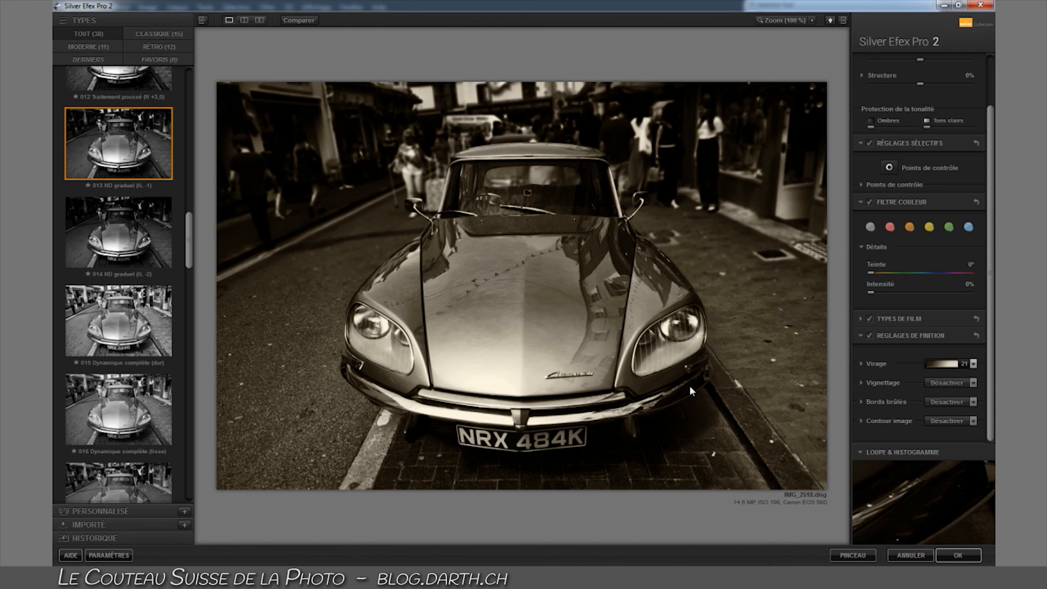
# - Shift the film grain toward Dur at 500 grains per pixel, review the Sensibilité settings, and apply the Silver Efex Pro 2 conversion
pyautogui.click(860, 318)
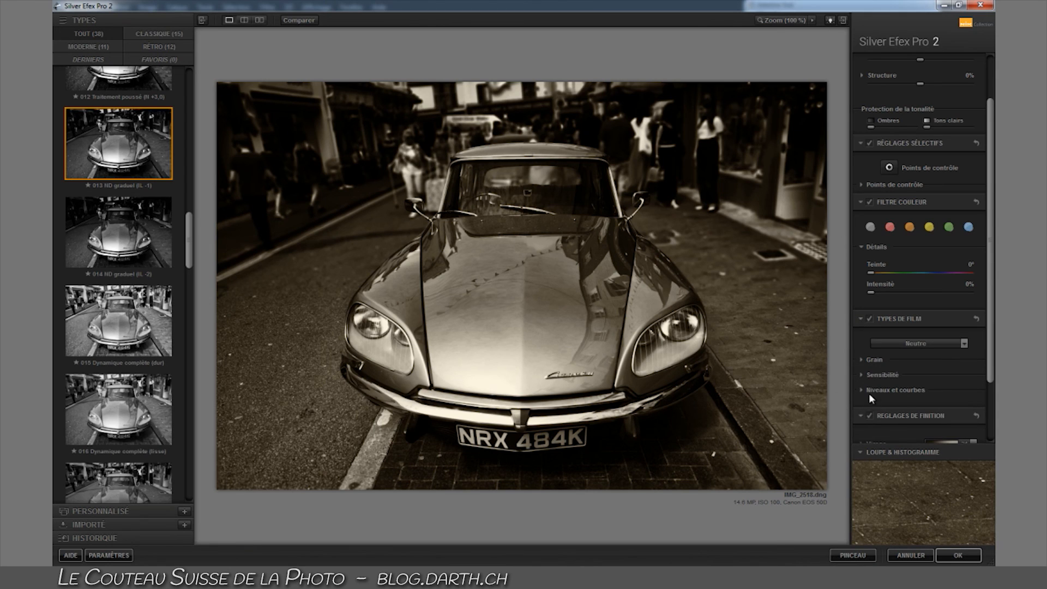
pyautogui.click(861, 359)
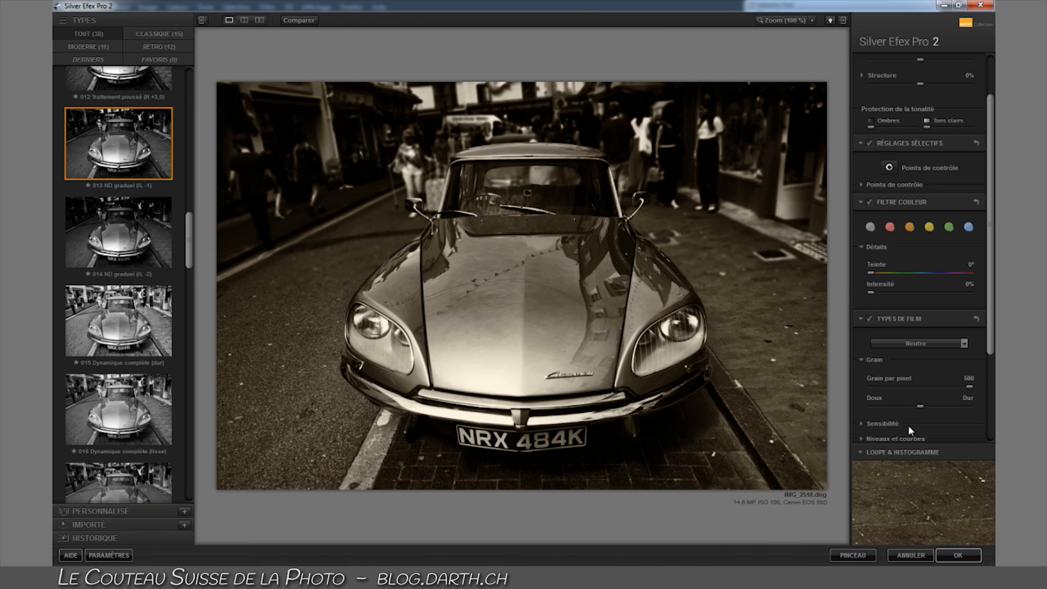
pyautogui.moveTo(921, 407); pyautogui.dragTo(949, 406)
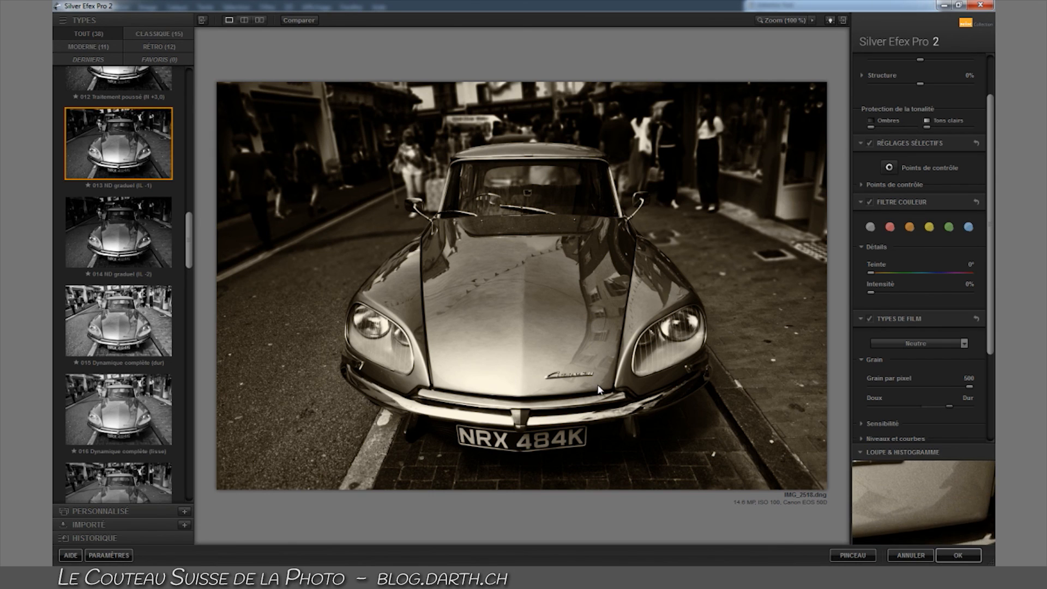
pyautogui.moveTo(904, 493)
pyautogui.scroll(-1, 871, 404)
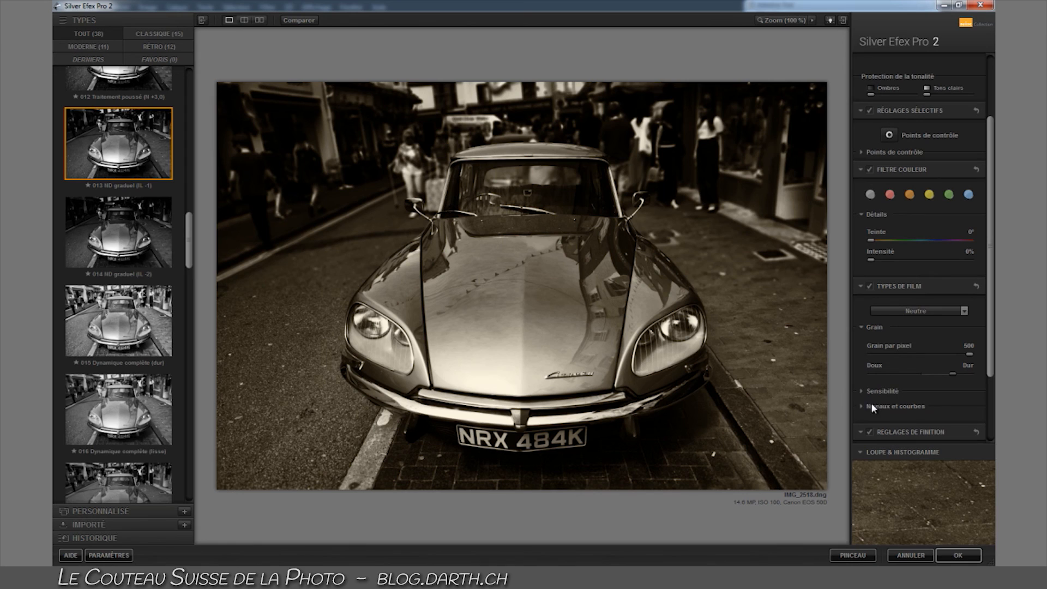
pyautogui.click(862, 390)
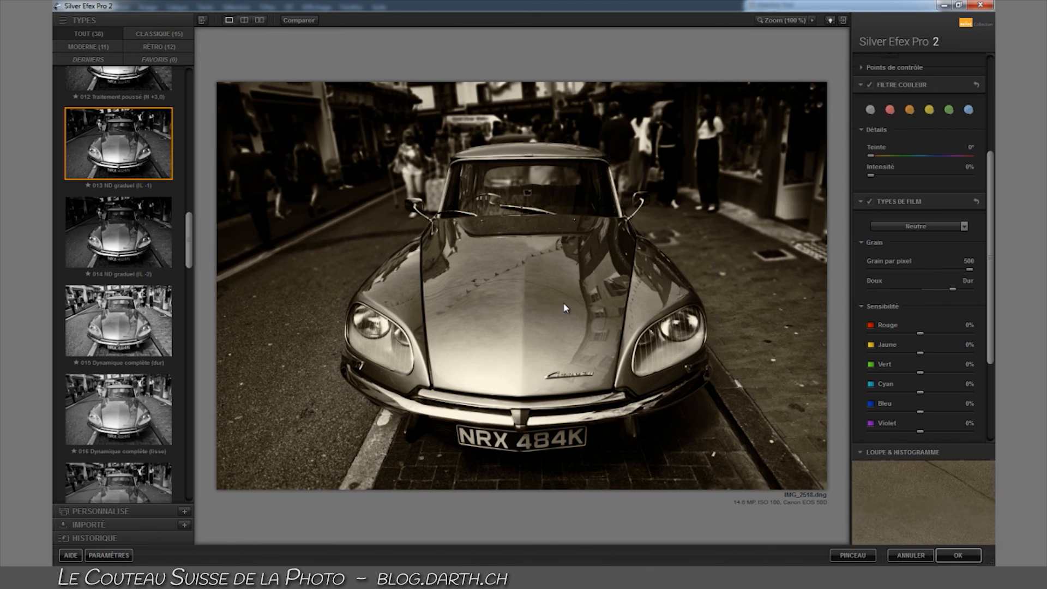
pyautogui.click(957, 556)
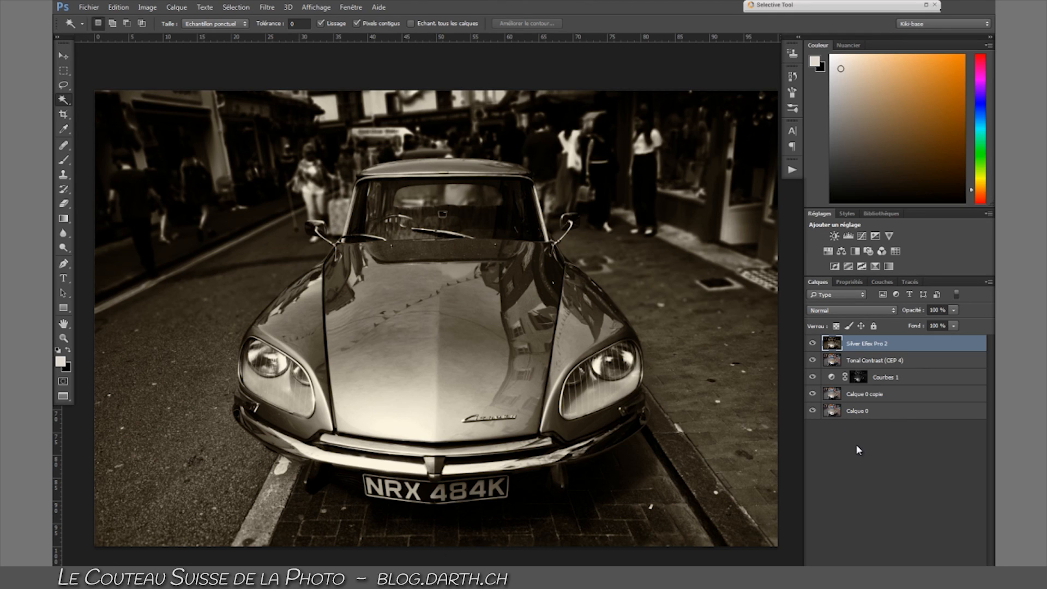
# - Add a Niveaux adjustment layer above Silver Efex Pro 2 and brighten its midtones to 1.35
pyautogui.click(849, 236)
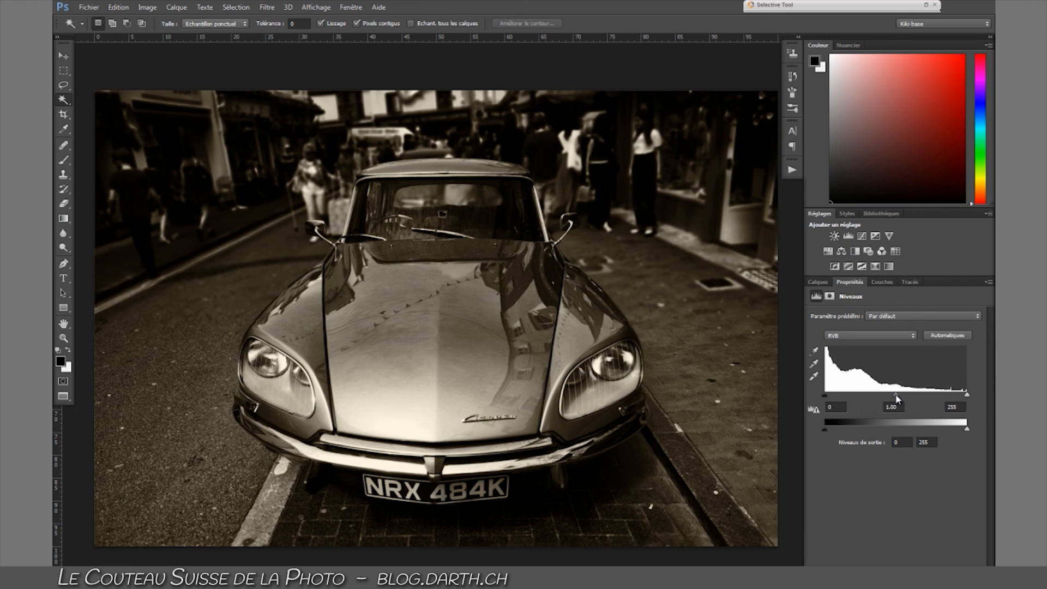
pyautogui.moveTo(896, 395); pyautogui.dragTo(881, 395)
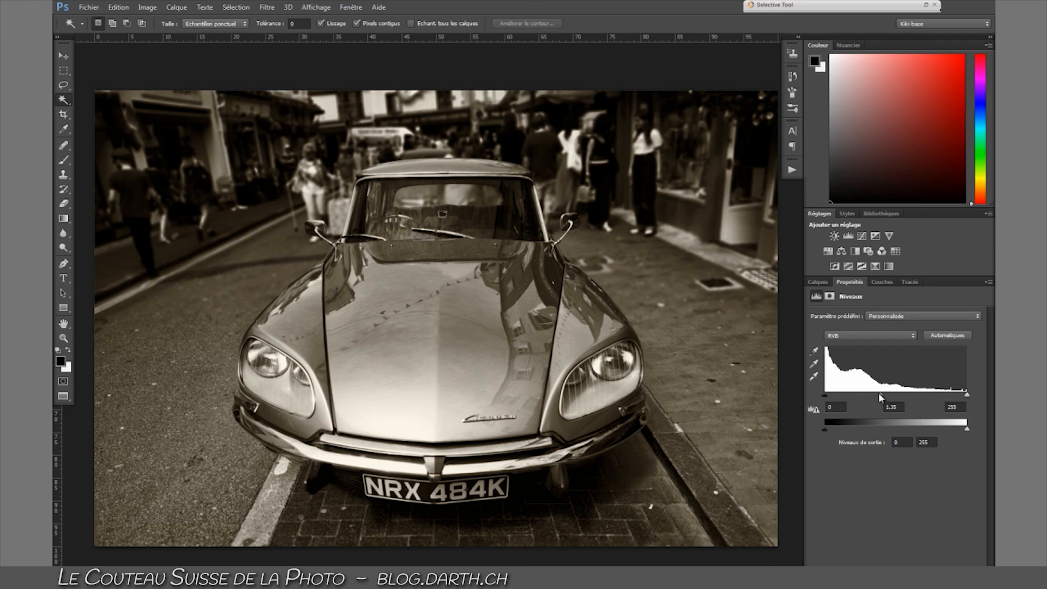
pyautogui.click(818, 282)
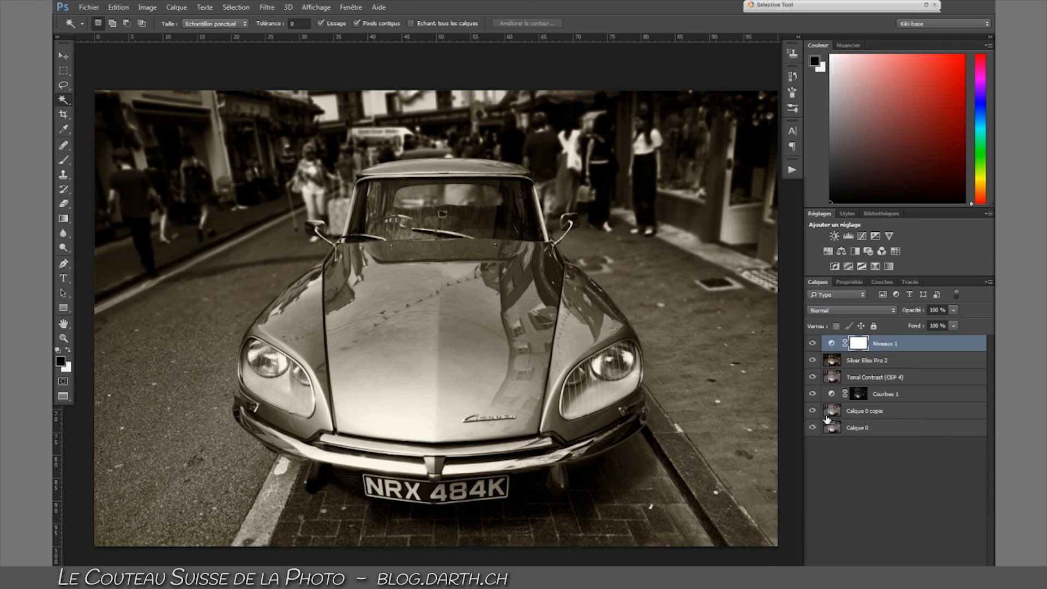
# - Group all layers above Calque 0, with Niveaux 1 and Silver Efex Pro 2 nested in their own inner group
pyautogui.keyDown('shift'); pyautogui.click(882, 412); pyautogui.keyUp('shift')
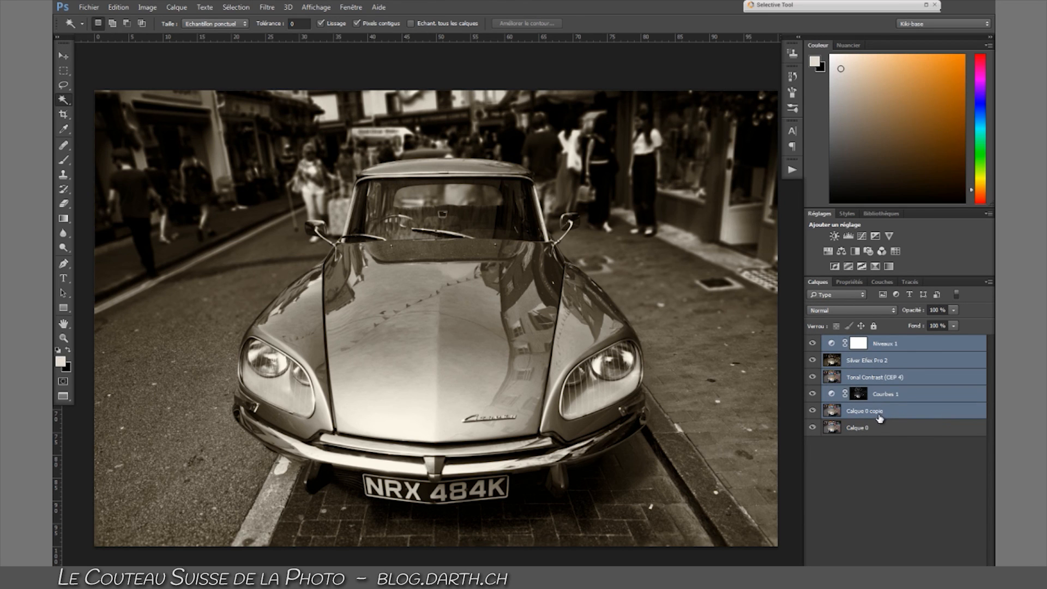
pyautogui.click(813, 343)
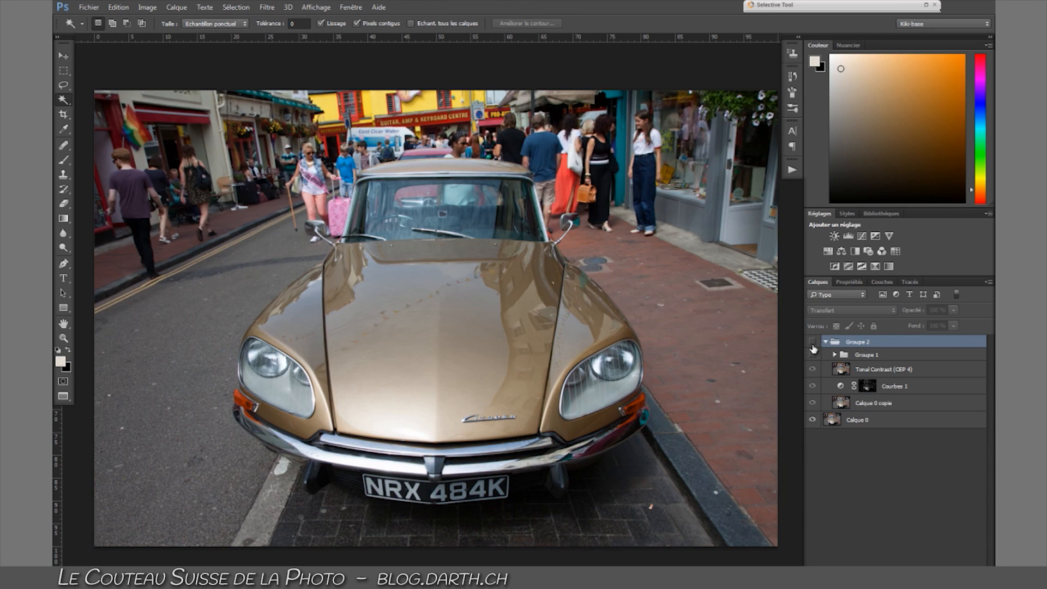
pyautogui.click(813, 348)
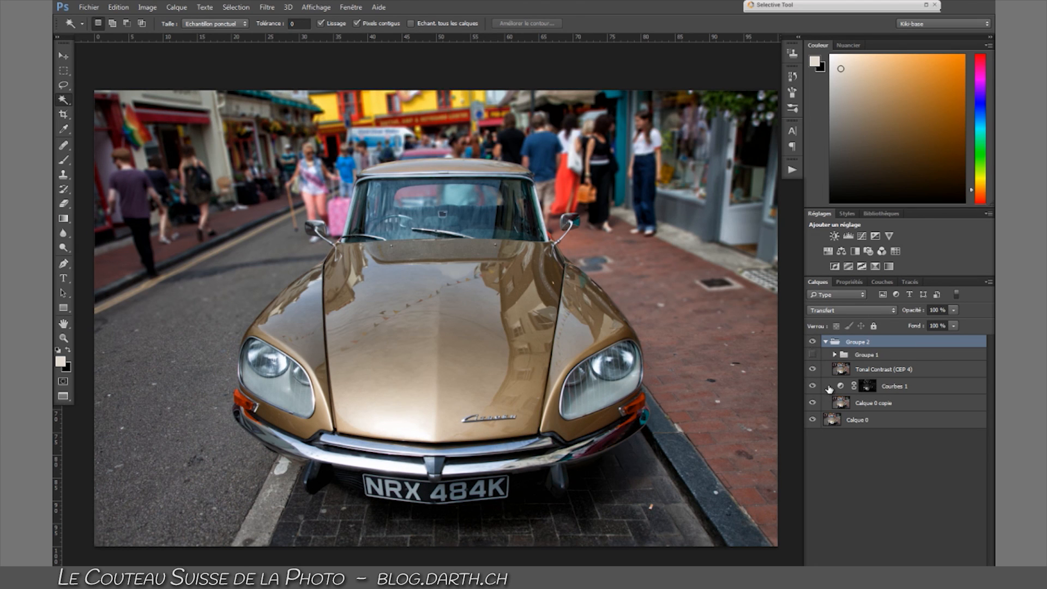
# - Toggle Groupe 1 and Groupe 2 to compare the original, colour and sepia versions, leaving both groups shown
pyautogui.click(814, 355)
pyautogui.click(814, 355)
pyautogui.click(814, 355)
pyautogui.click(814, 355)
pyautogui.click(813, 342)
pyautogui.click(813, 342)
pyautogui.click(814, 342)
pyautogui.click(814, 342)
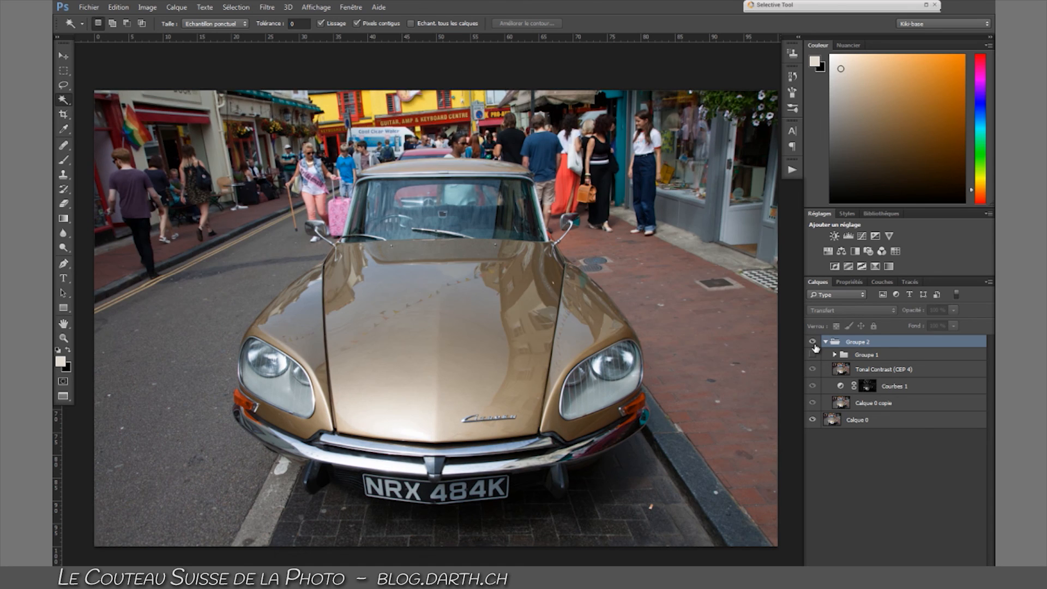
pyautogui.click(814, 355)
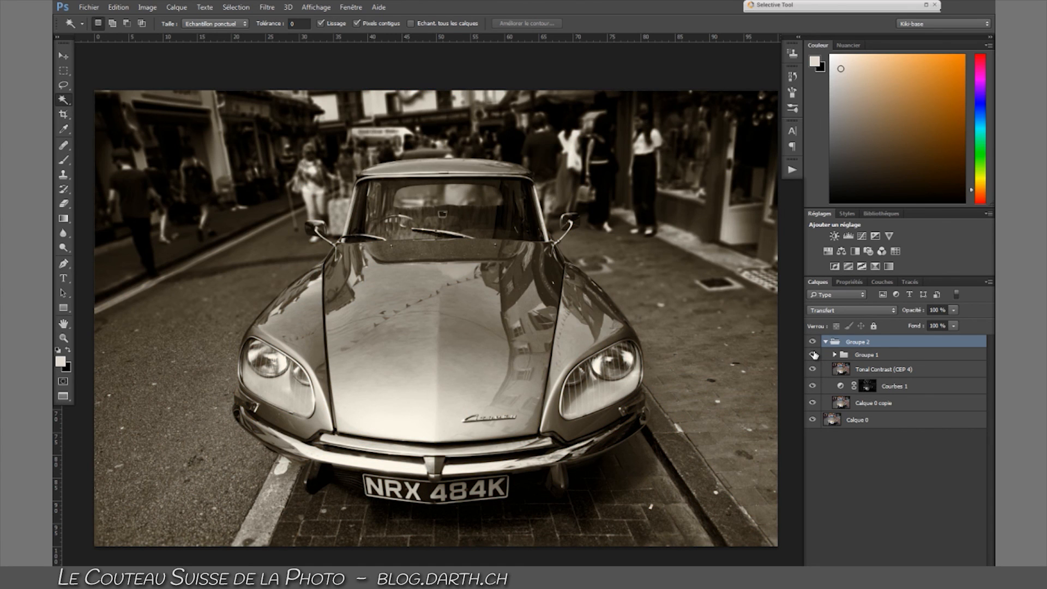